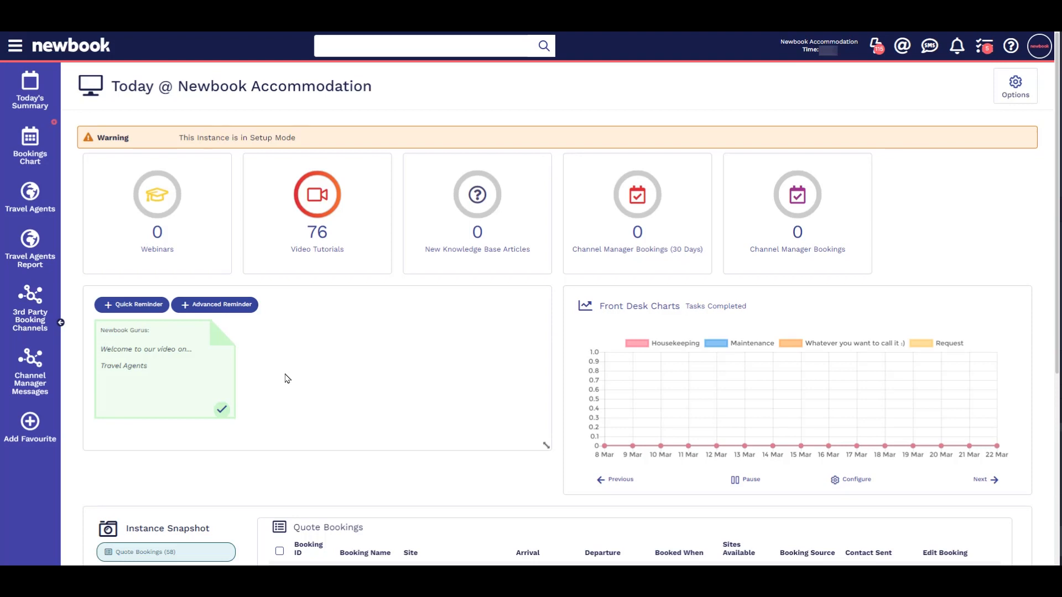
Step: Find the channel pages and open the 3rd Party Booking Channels list to view the connected channels
click(15, 48)
text(channel)
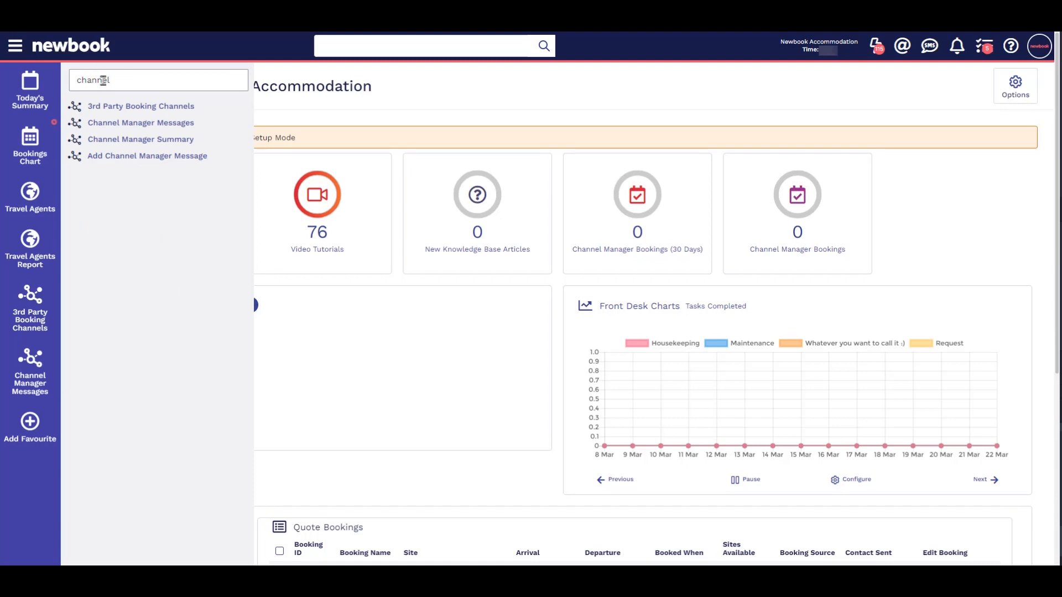
click(182, 113)
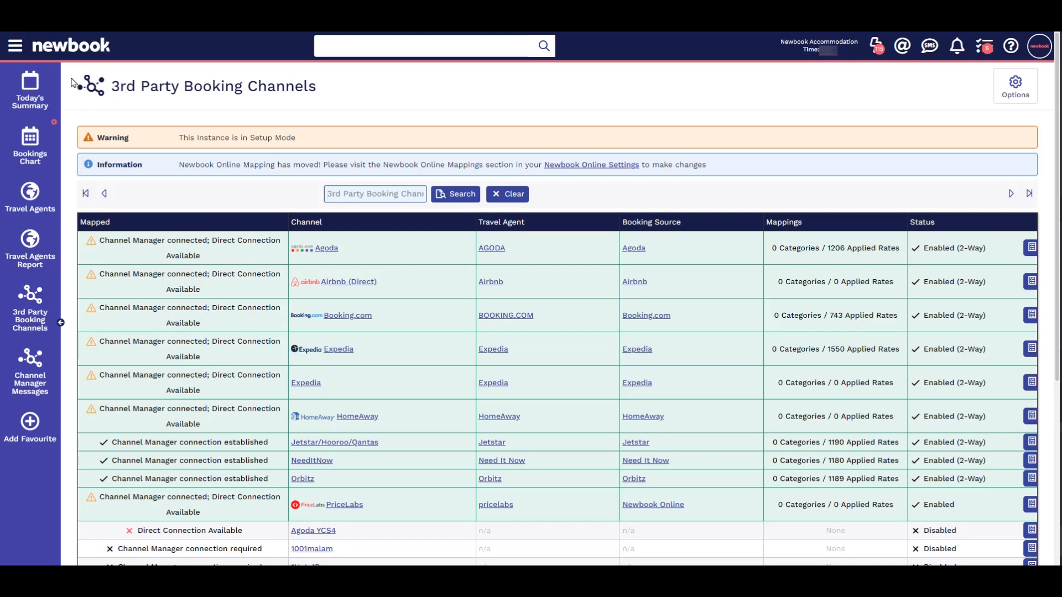
Step: Find the travel agent pages and open the Travel Agents list
click(15, 49)
text(travel agent)
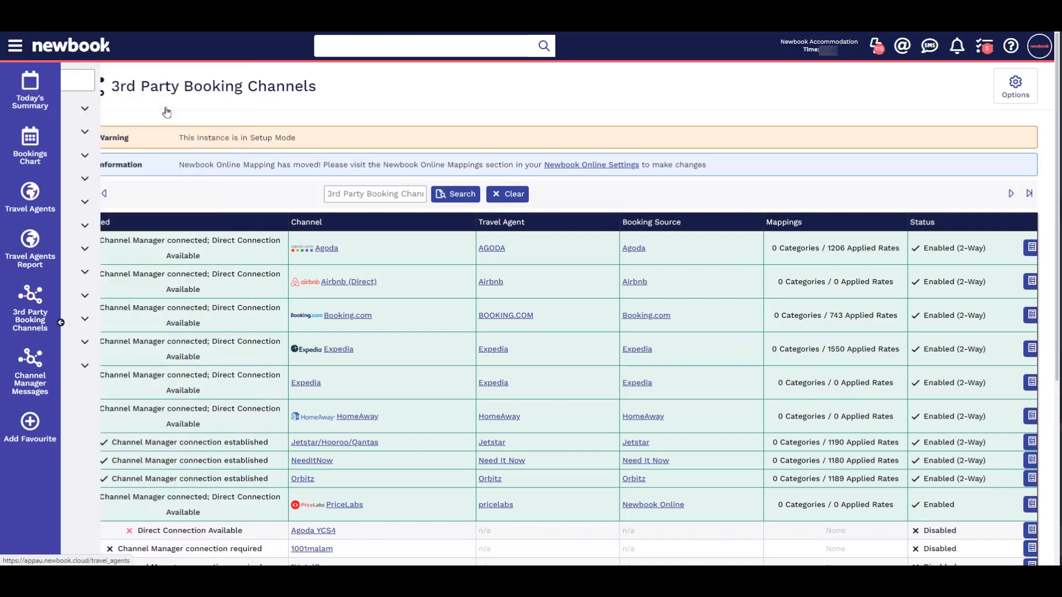
click(167, 112)
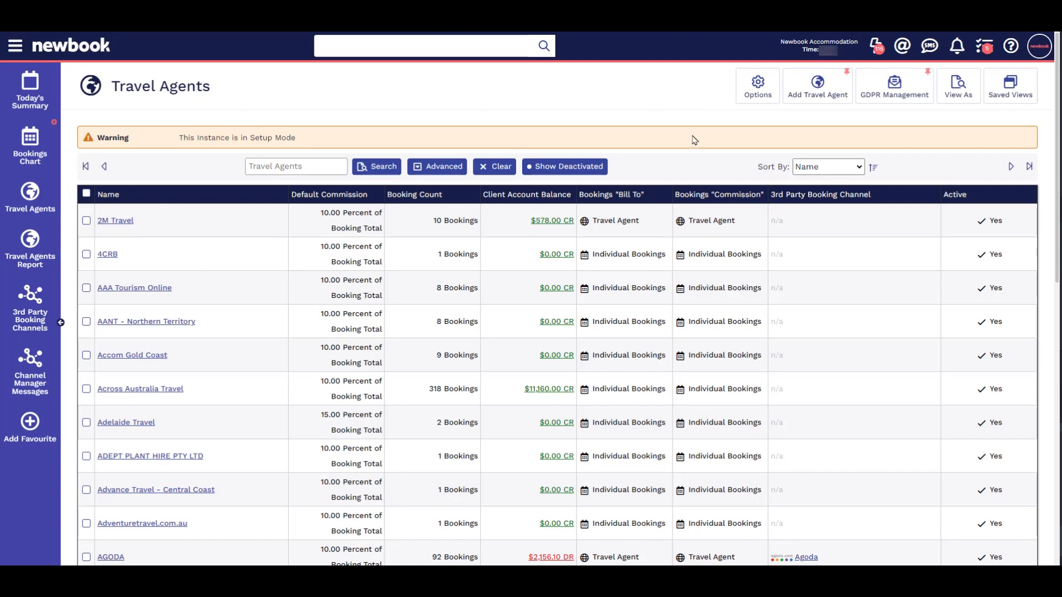
Step: Start a new travel agent named Flight Center with Travel Agent Commission as commission inventory item and a default commission amount of 10
click(817, 91)
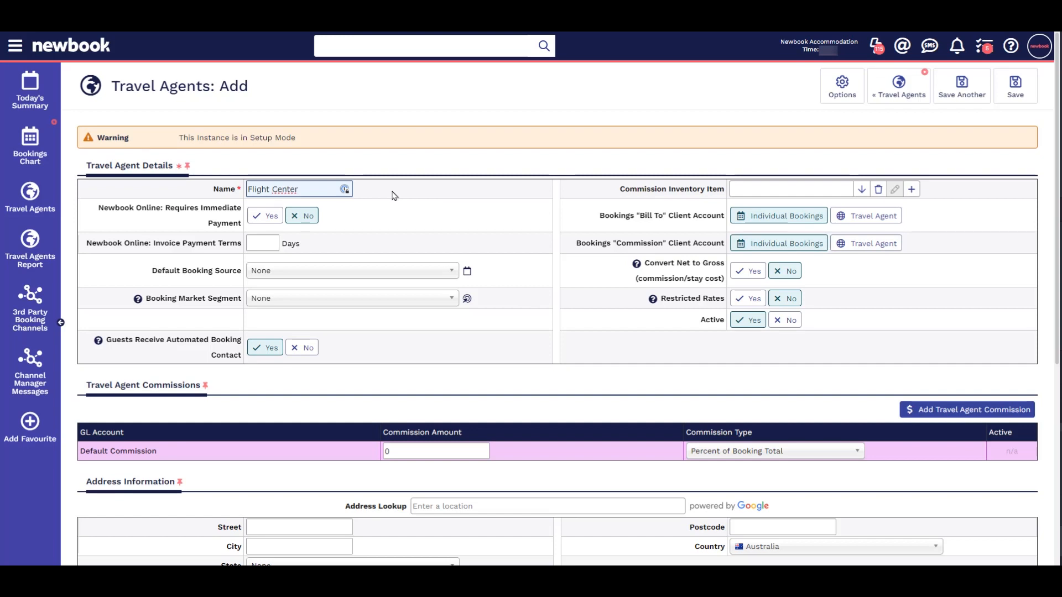
click(767, 191)
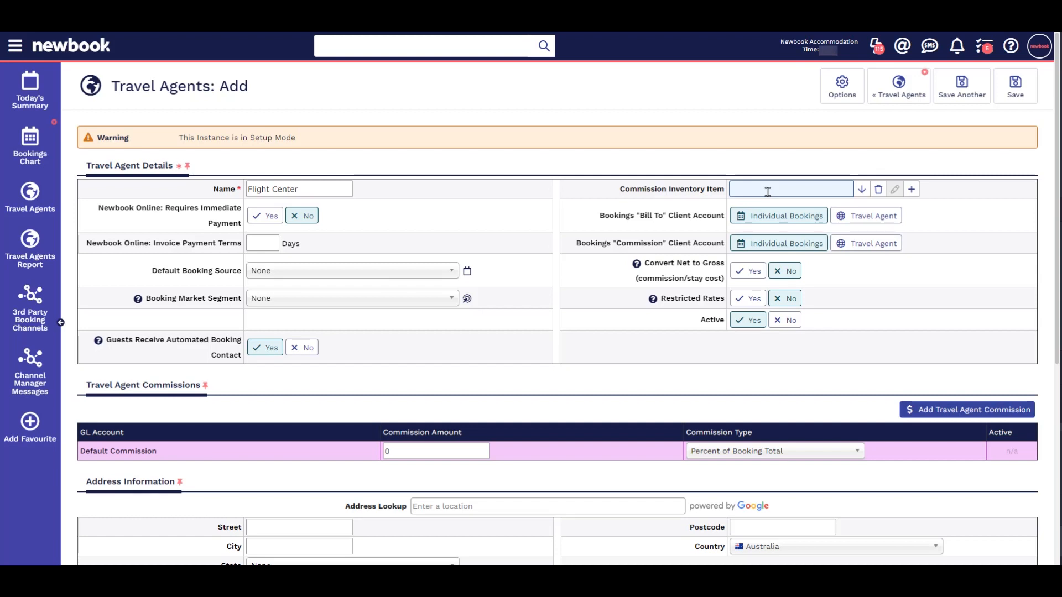
text(commission)
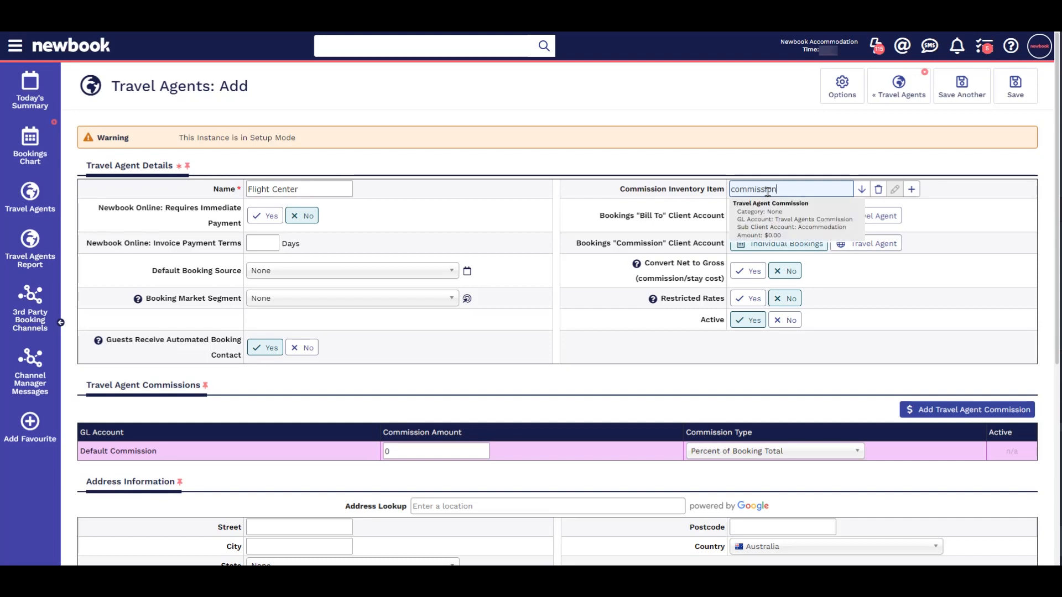
click(833, 224)
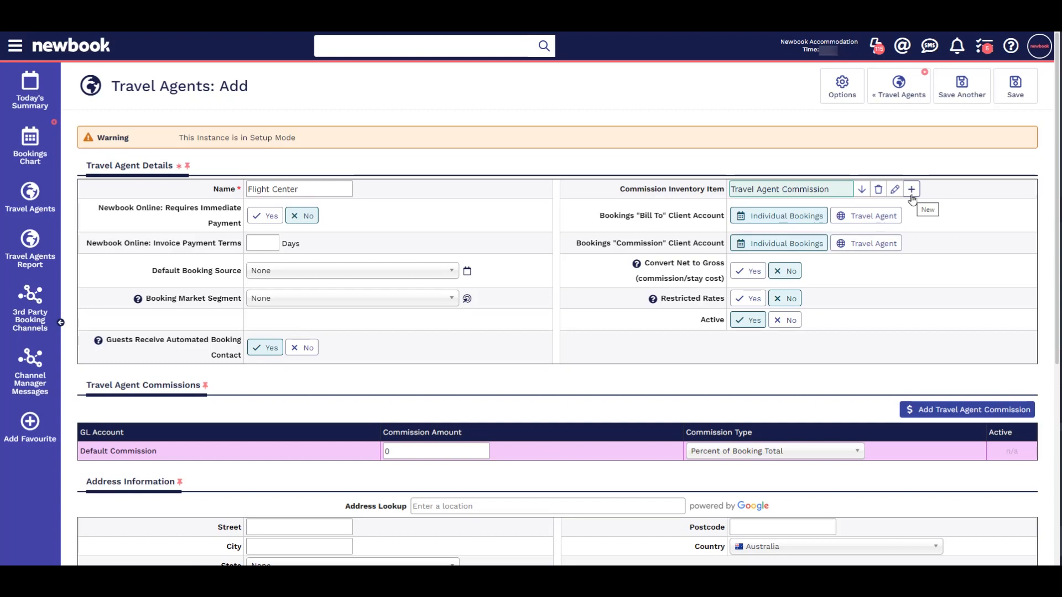
click(382, 451)
text(10)
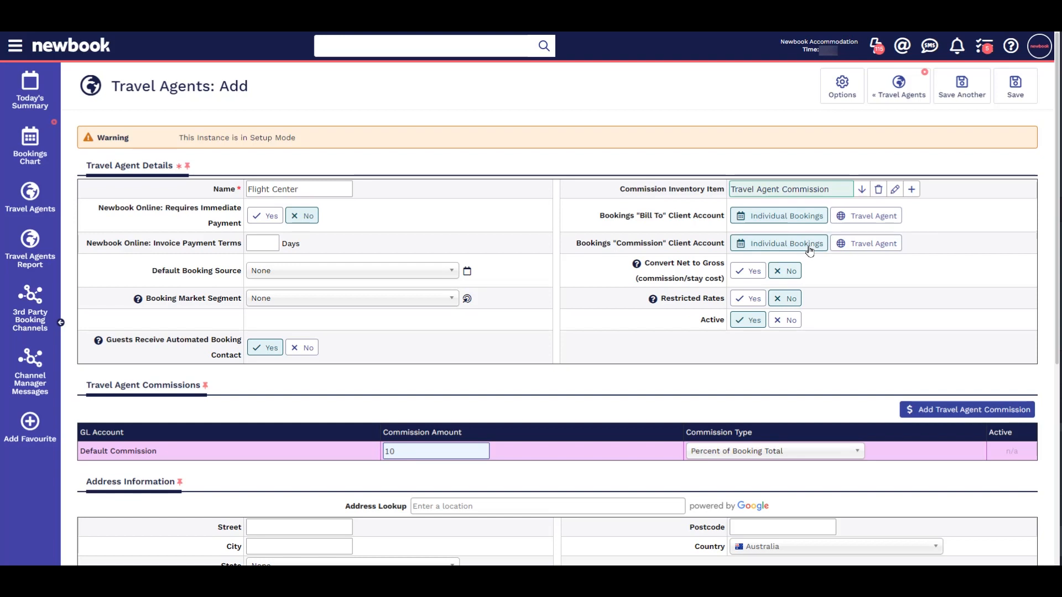
Step: Mark the empty Email Address and Mobile Phone contact details of the Flight Center agent for removal
scroll(829, 317, down, 4)
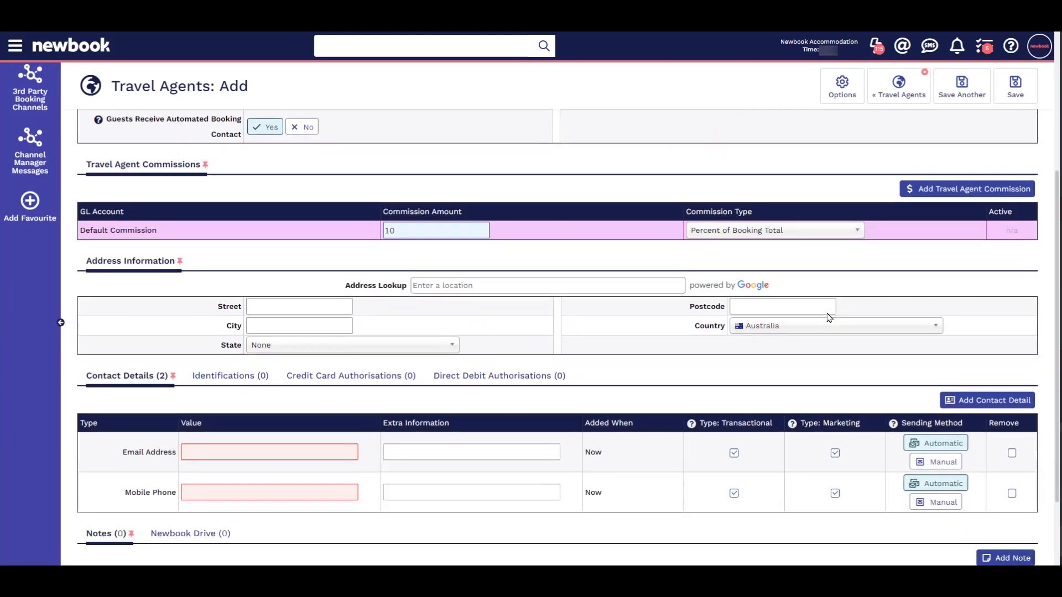
scroll(829, 317, down, 2)
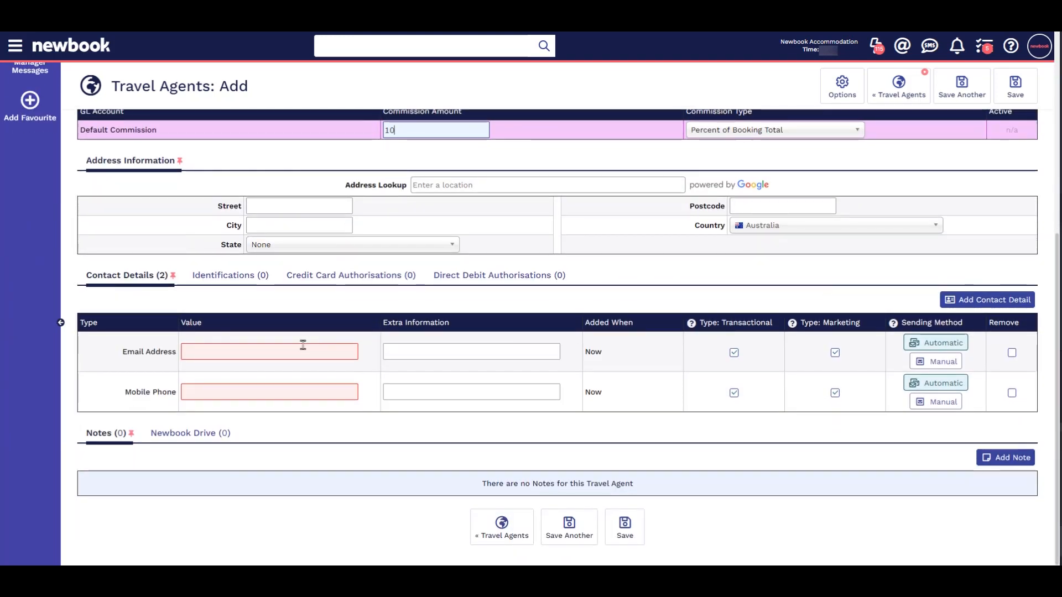
click(1012, 353)
click(1012, 394)
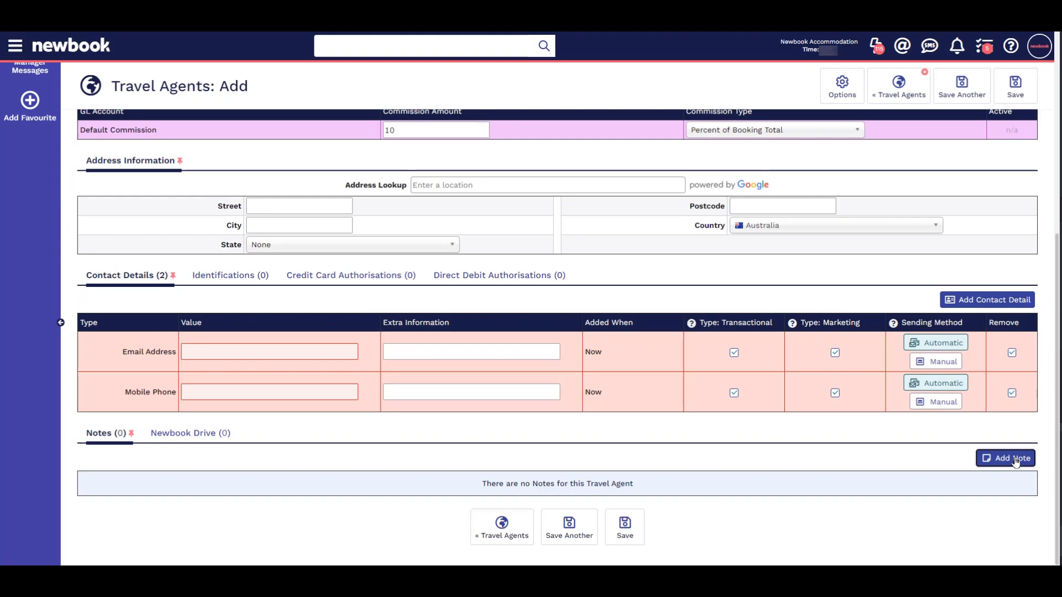
Step: Add the on-top information note "CC provided- to be charged on check-in, minus commission.", save the Flight Center agent and return to the agents list
click(1016, 459)
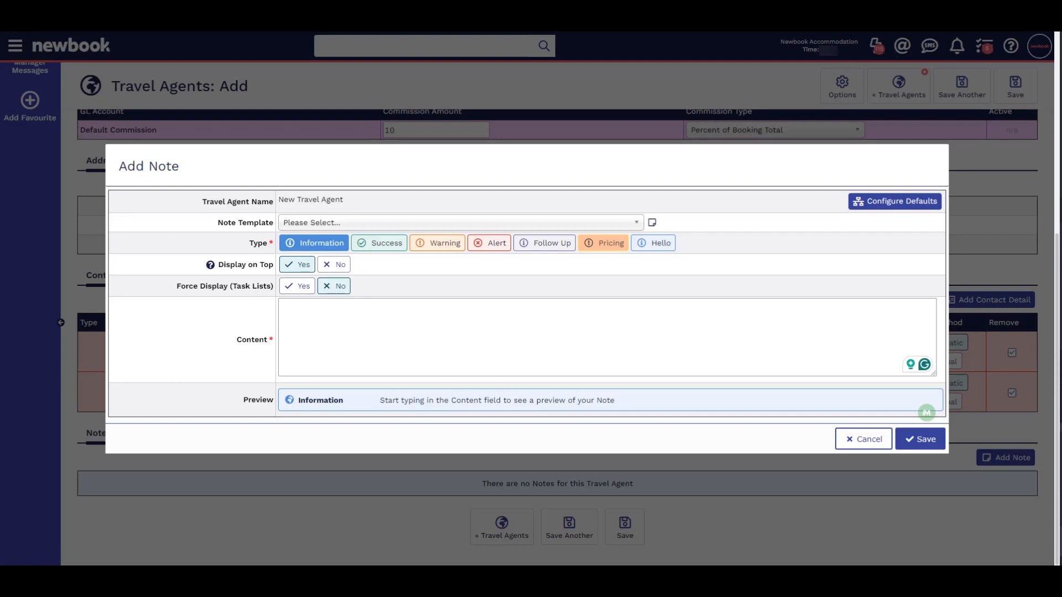
text(CC provided- to be charged on check-in, minus commission.)
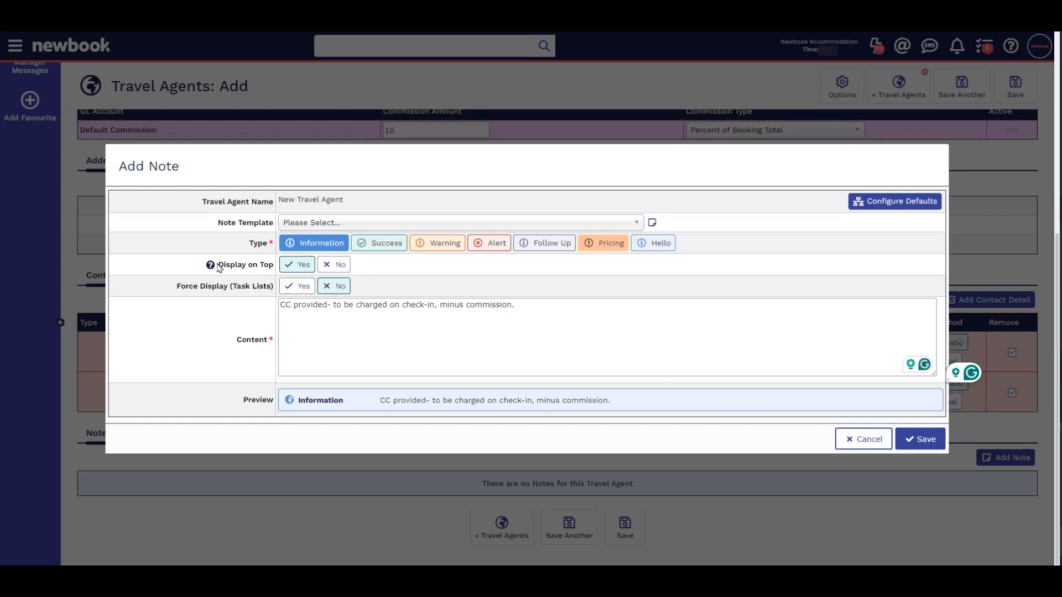
click(297, 265)
click(919, 442)
click(1015, 86)
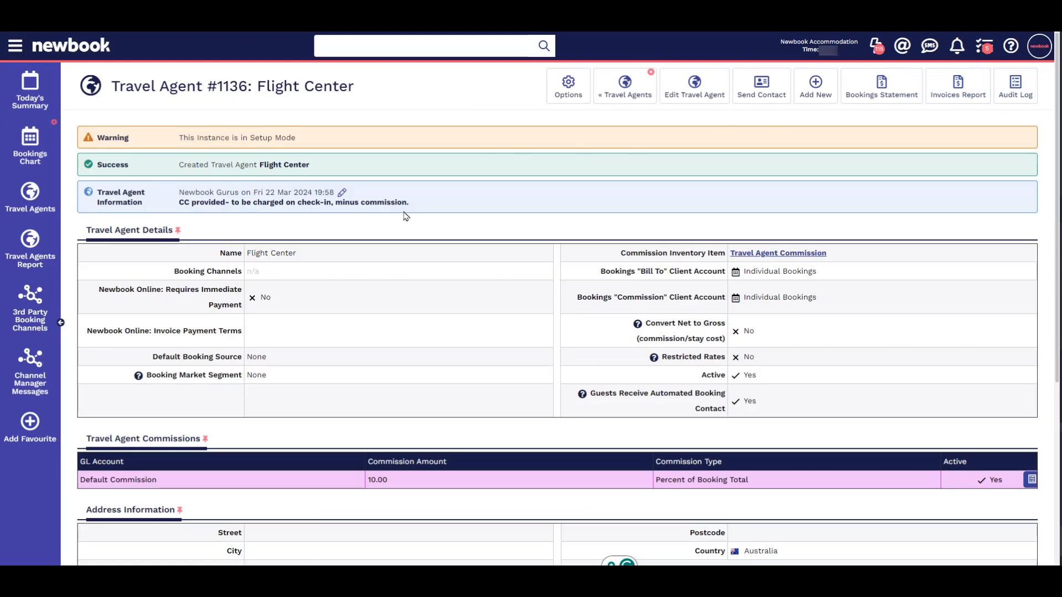
click(630, 91)
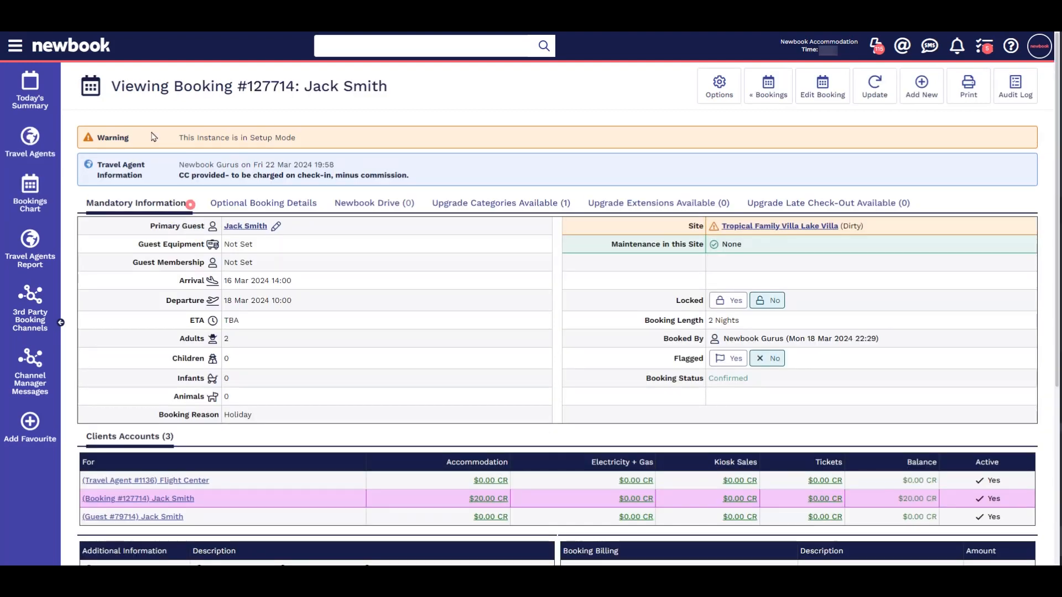
Step: Examine the Flight Center booking's optional details, client accounts and billing, particularly the travel agent commission and calculated stay cost
click(244, 208)
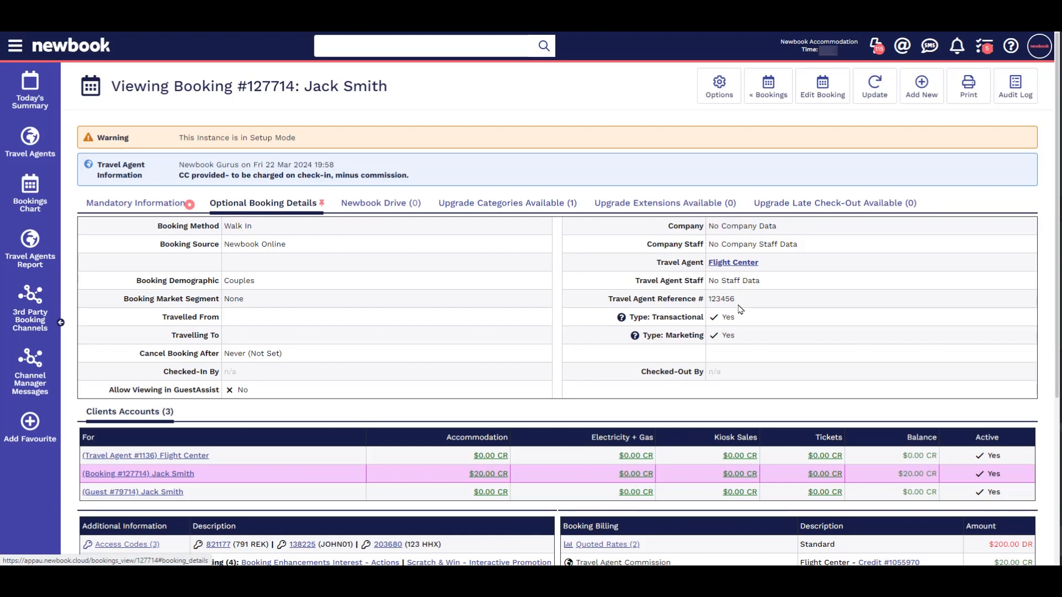
scroll(969, 365, down, 2)
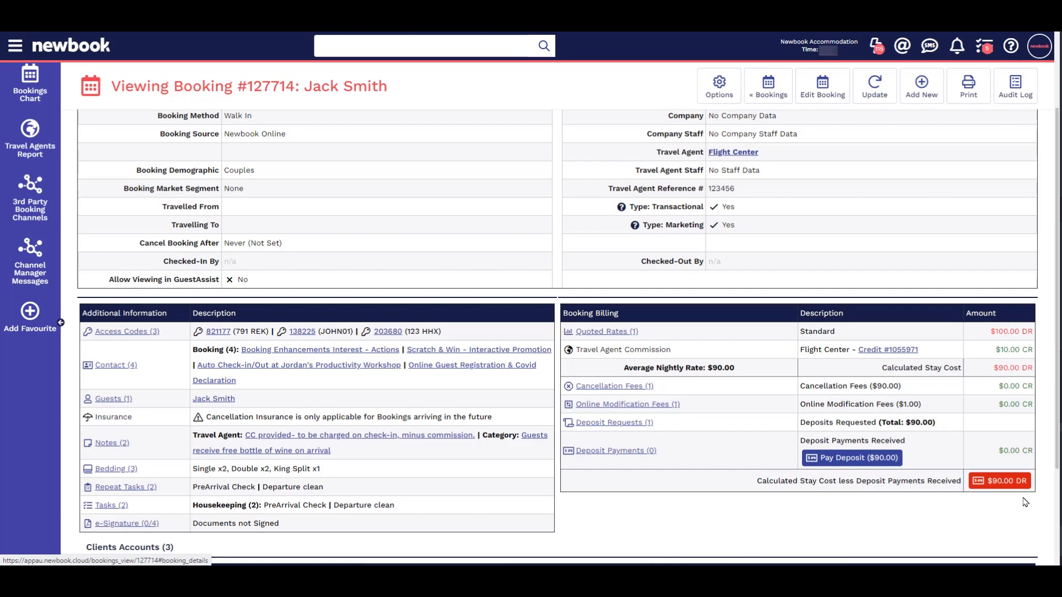
scroll(1025, 502, down, 3)
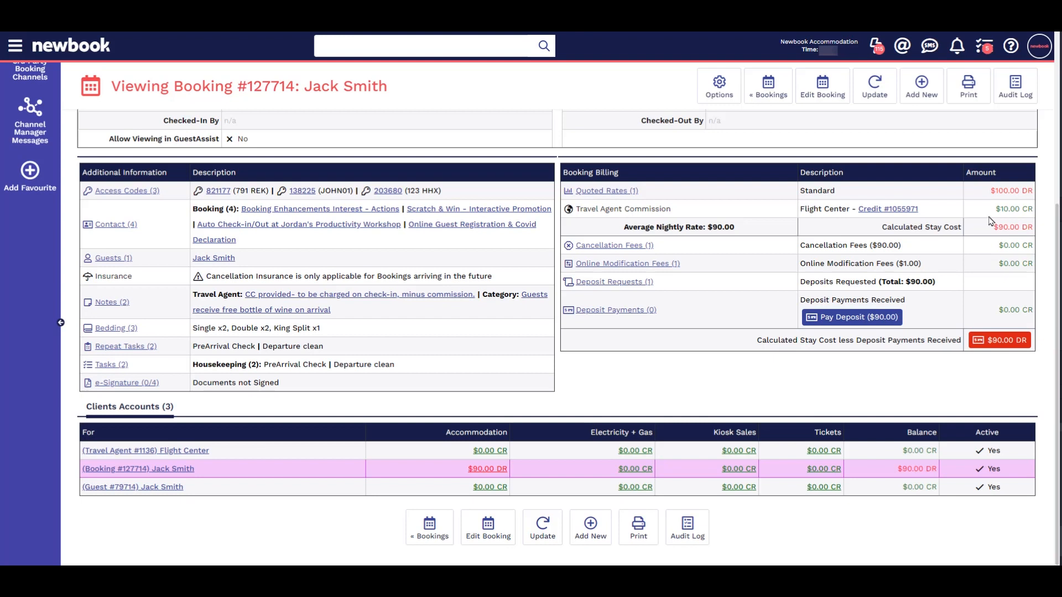
drag(995, 209, 1032, 210)
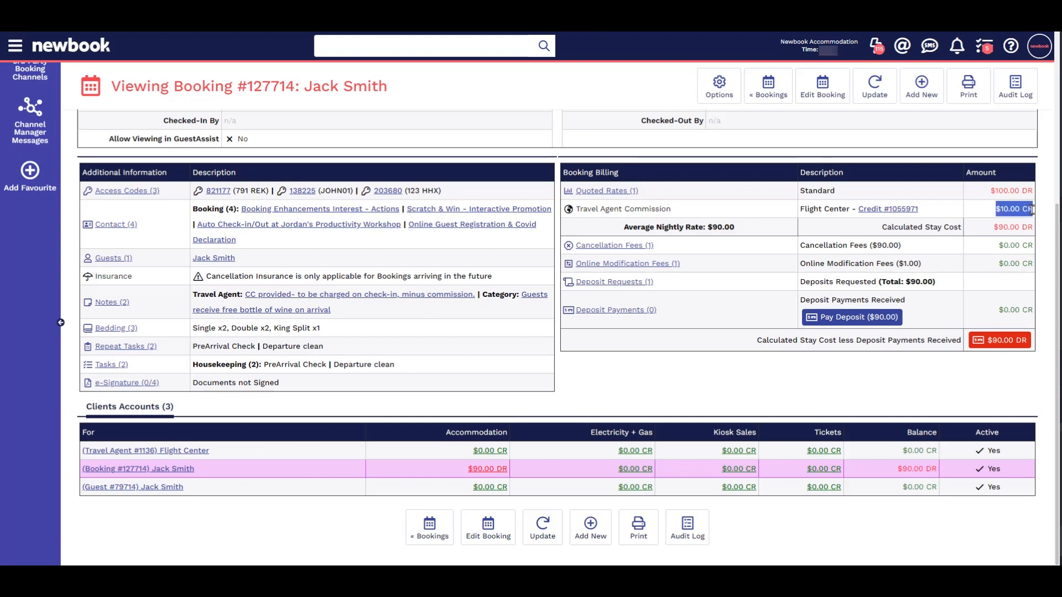
click(1032, 210)
drag(994, 229, 1032, 228)
click(1032, 228)
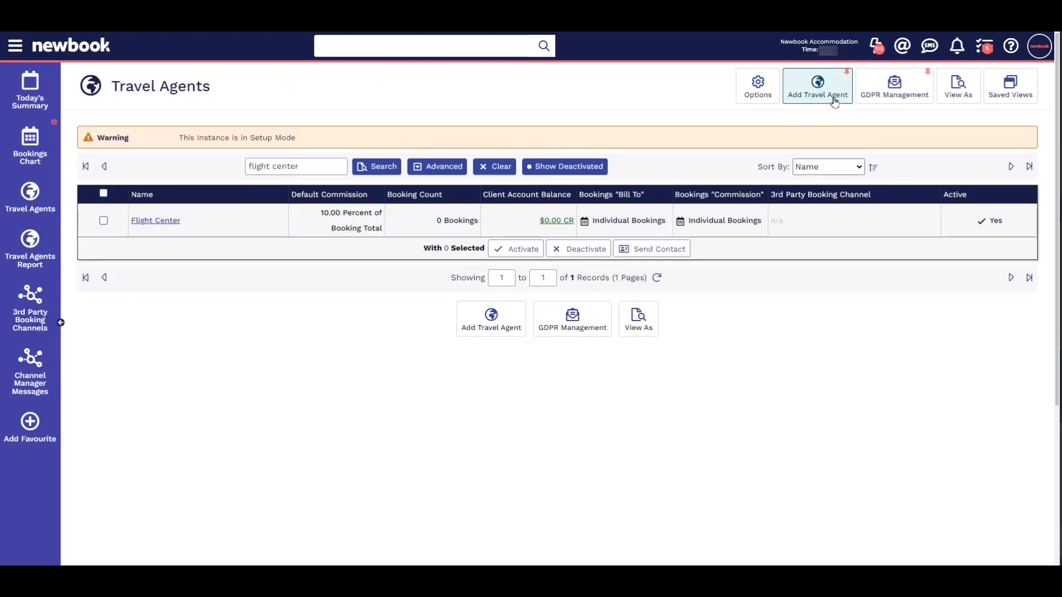
Step: Start another new travel agent named Agoda with Travel Agent Commission as its commission inventory item
click(818, 98)
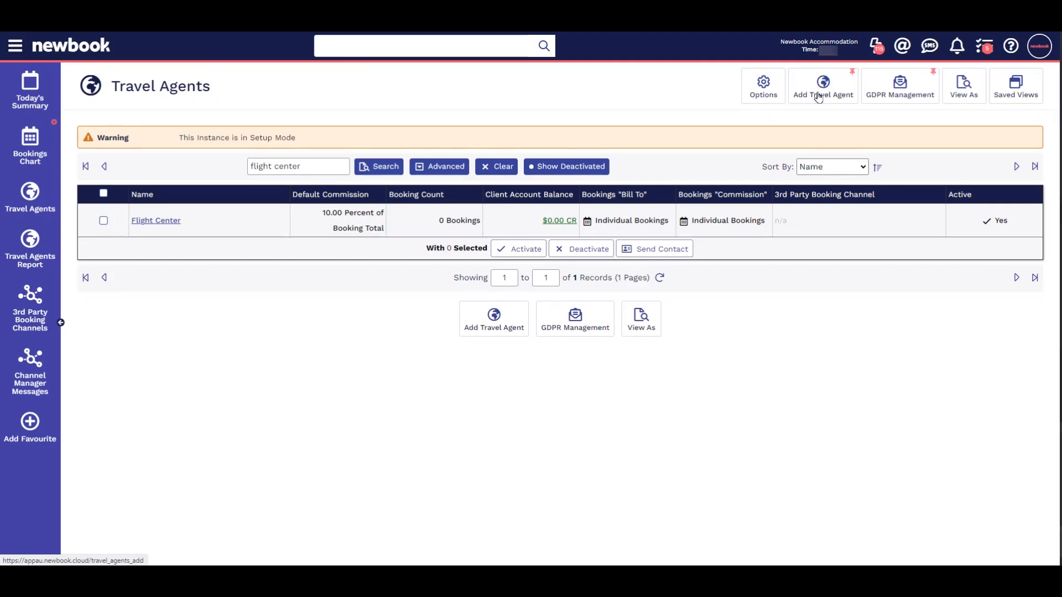
click(302, 188)
text(Agoda)
click(776, 188)
text(commi)
click(784, 214)
Step: Set Agoda's default commission amount to 10 and its bookings "Bill To" and "Commission" client accounts to Travel Agent
drag(412, 452, 370, 453)
text(10)
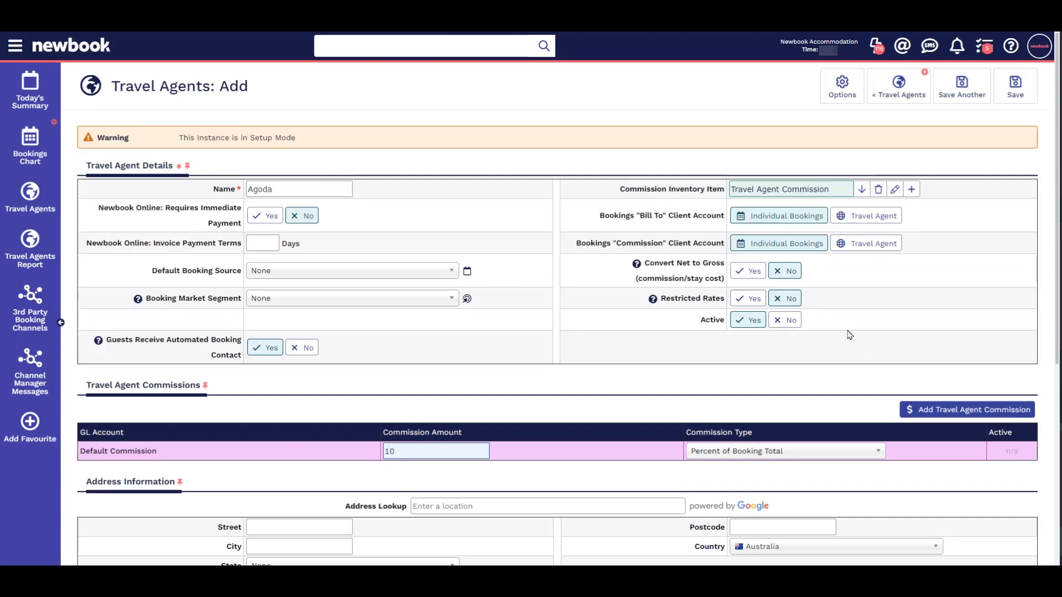
click(872, 217)
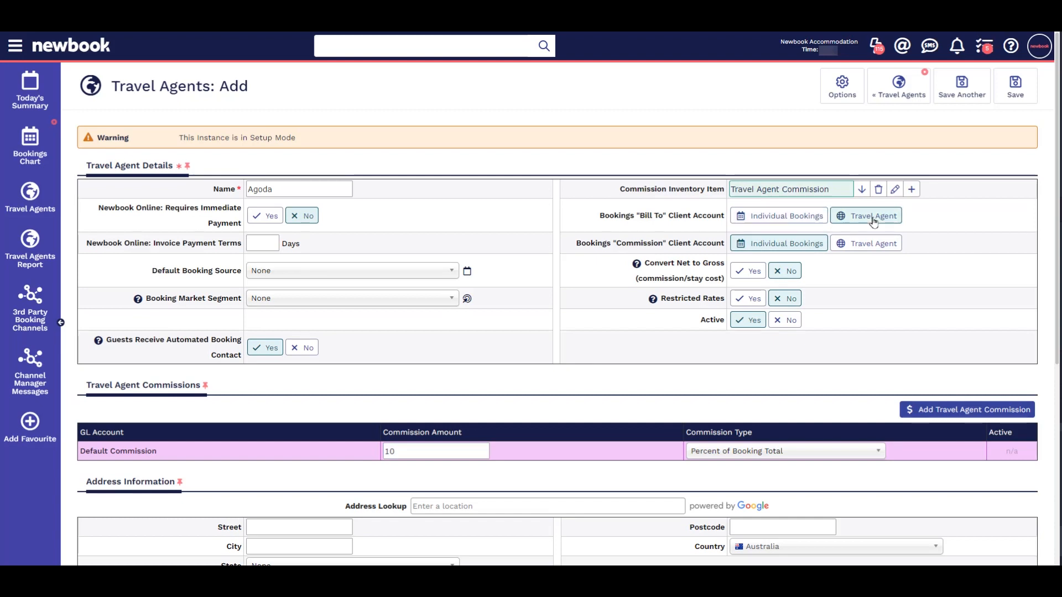
click(874, 249)
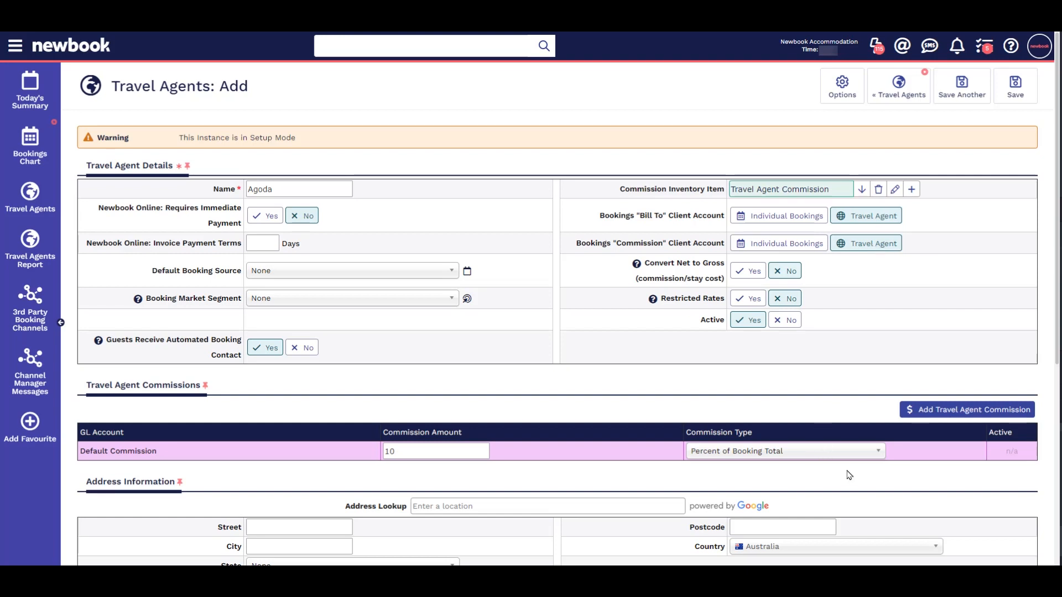
Step: Mark the empty Email Address and Mobile Phone contact details of the Agoda agent for removal
scroll(852, 474, down, 1)
scroll(853, 474, down, 3)
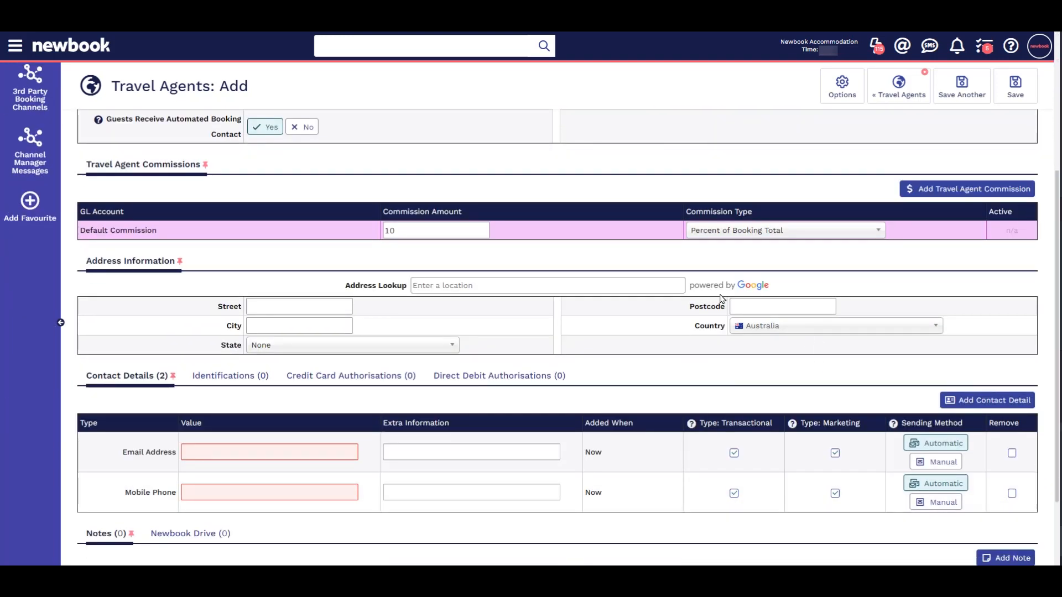
click(1011, 453)
click(1011, 494)
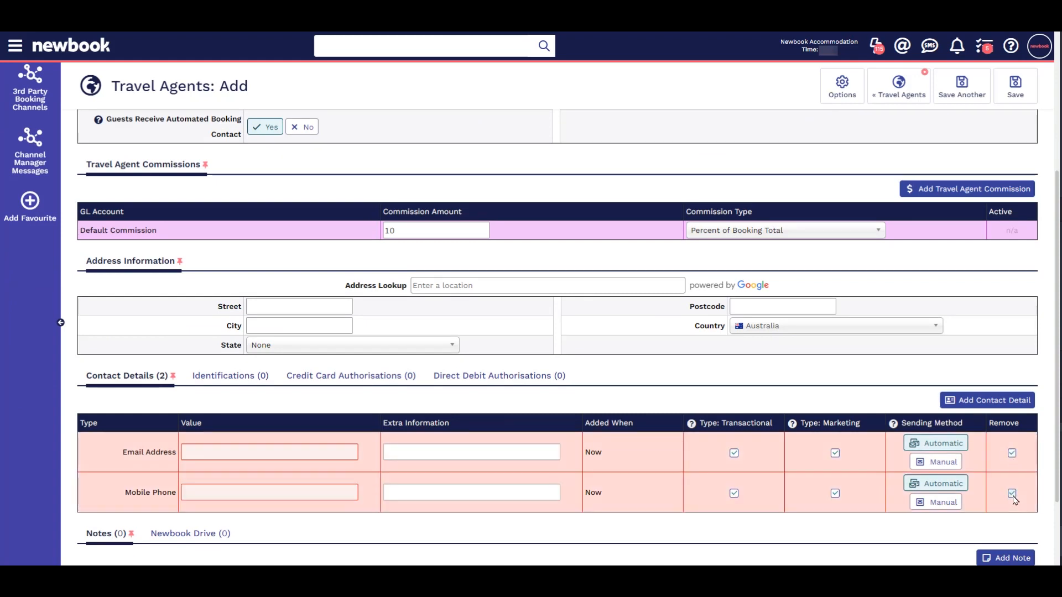
Step: Add the information note "Agoda- Charge Travel Agent after departure" and save the Agoda travel agent
scroll(1029, 393, down, 2)
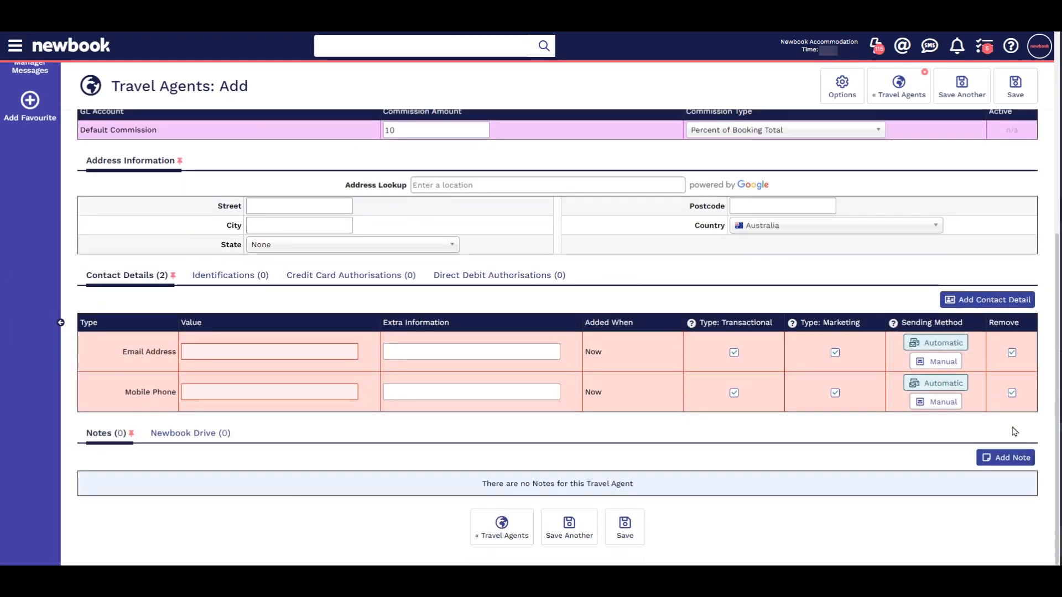
click(1003, 459)
text(Agoda- Charge Travel Agent after departure)
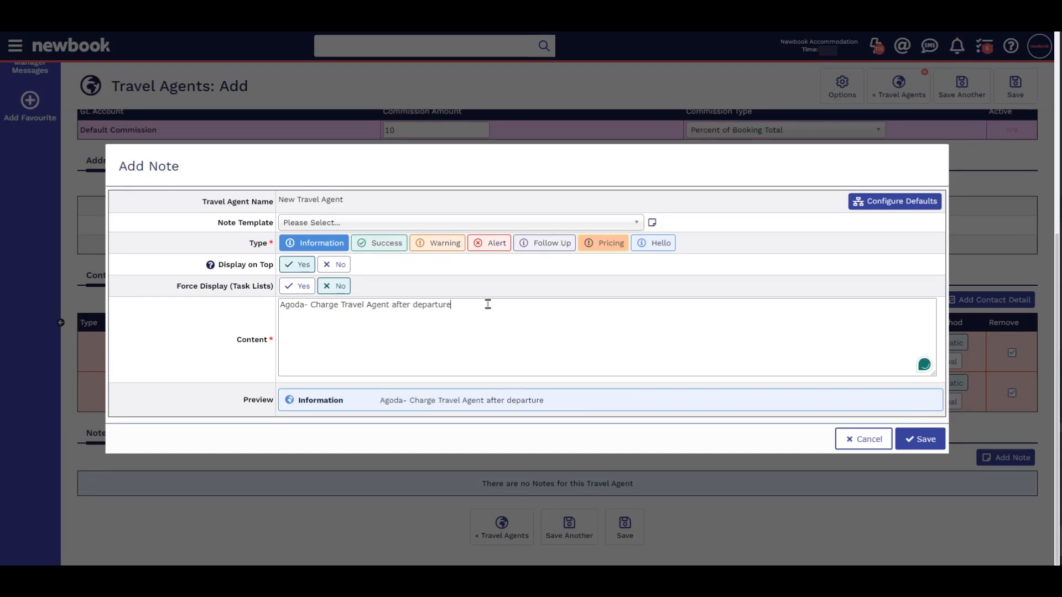
click(919, 439)
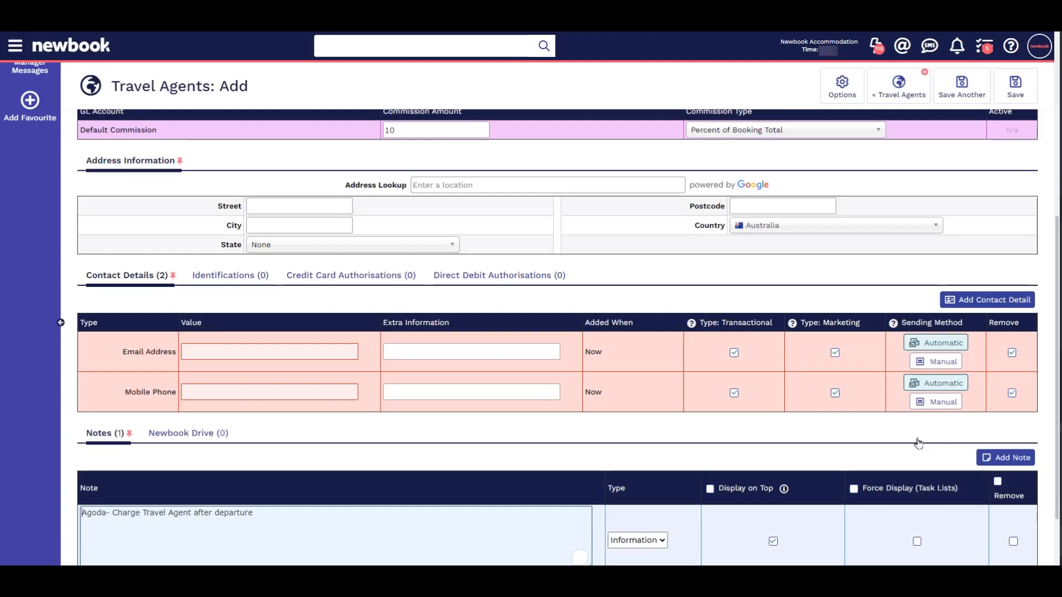
click(1016, 85)
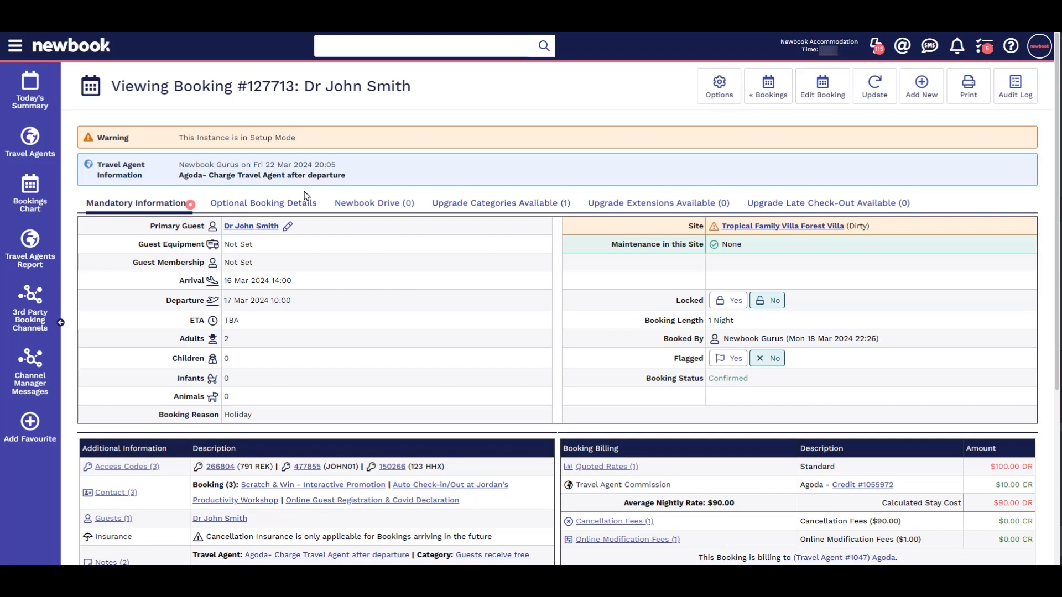
Step: Examine the Agoda booking's optional details and billing, and review the ledger in Agoda's travel agent client account
click(245, 204)
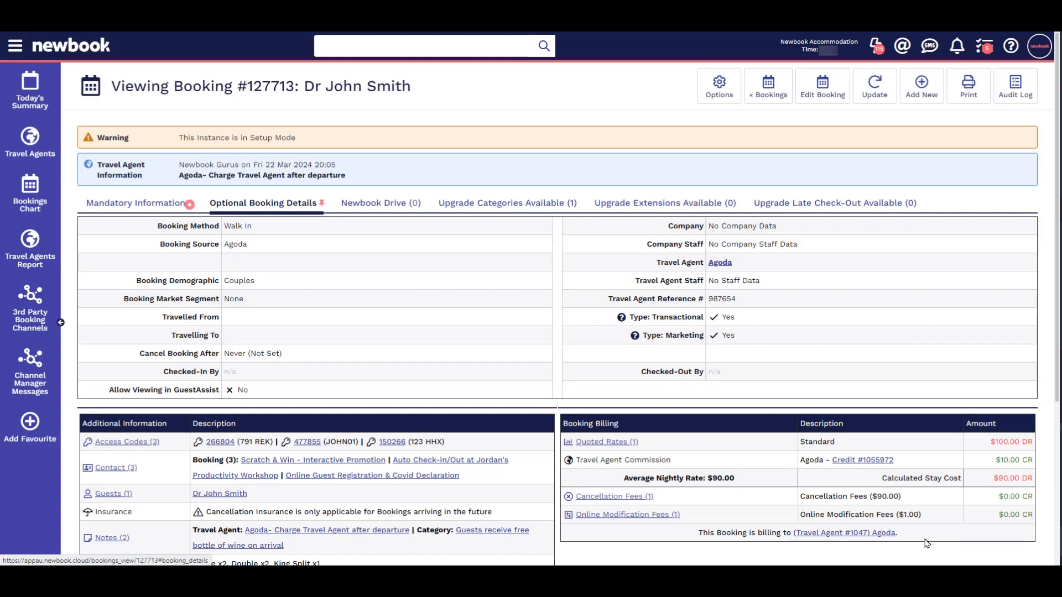
scroll(927, 544, down, 5)
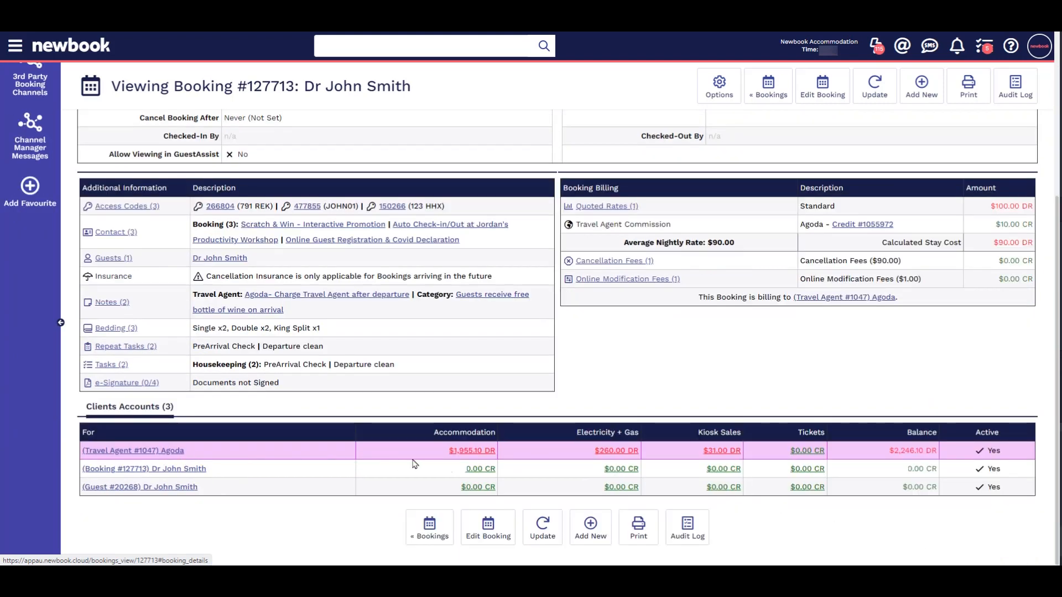
click(141, 456)
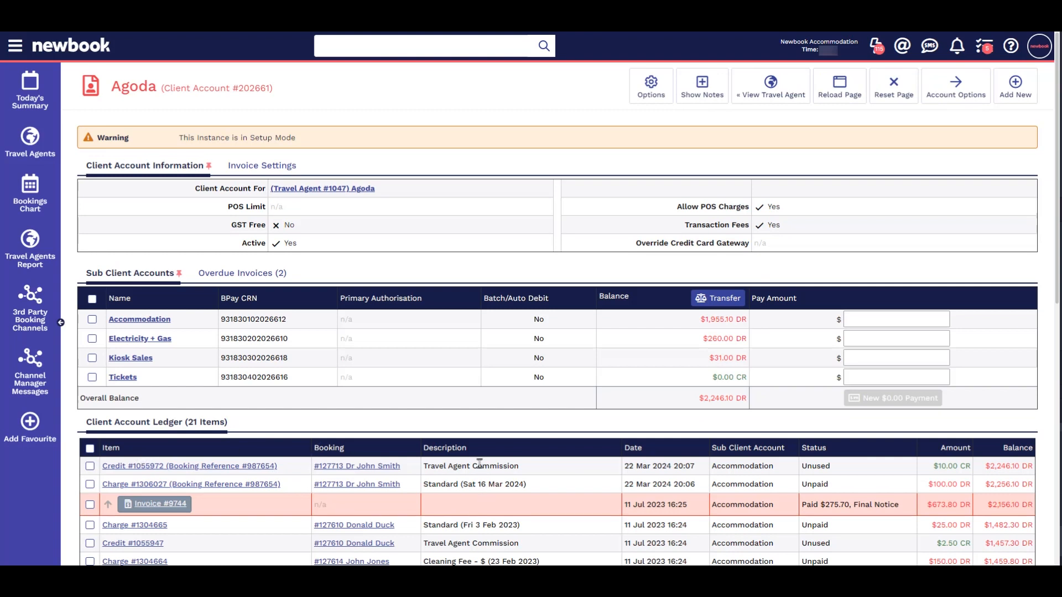
scroll(412, 427, down, 2)
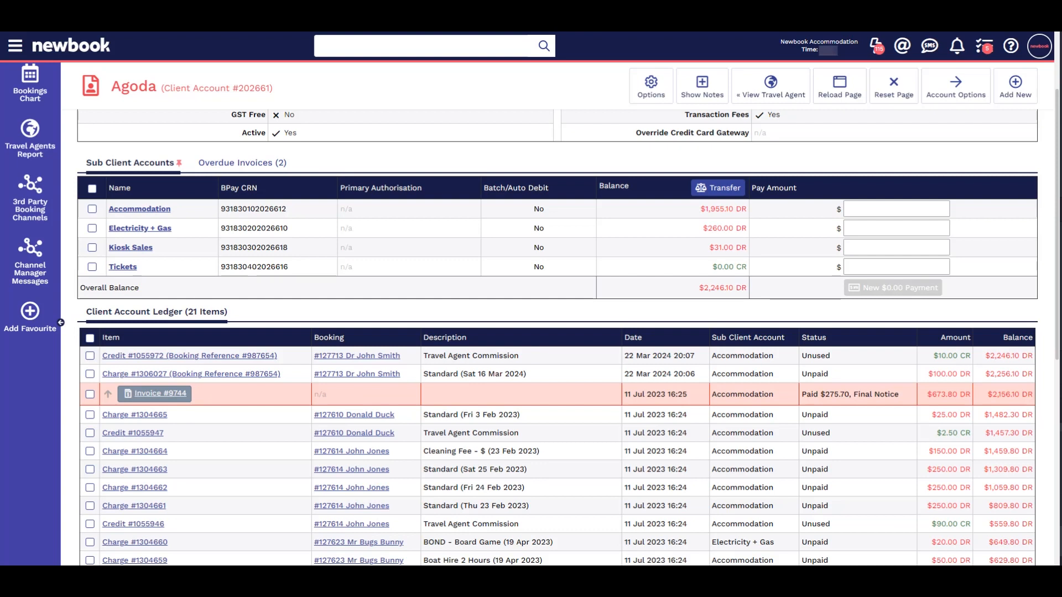
Step: Select the five newest entries in Agoda's client account ledger and review the rest of the page
click(89, 356)
click(90, 374)
click(91, 395)
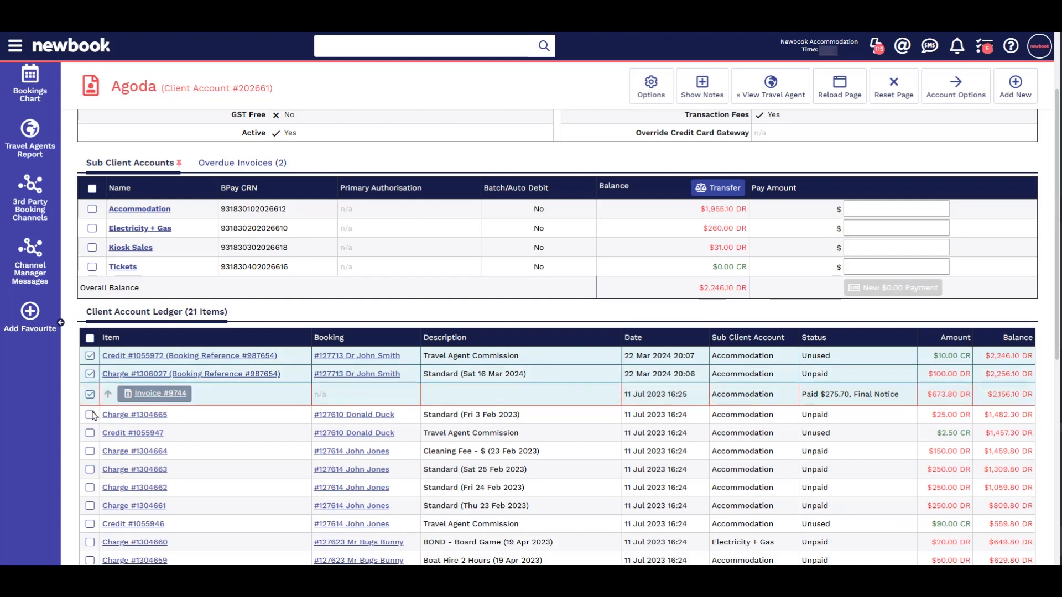
click(90, 415)
click(91, 433)
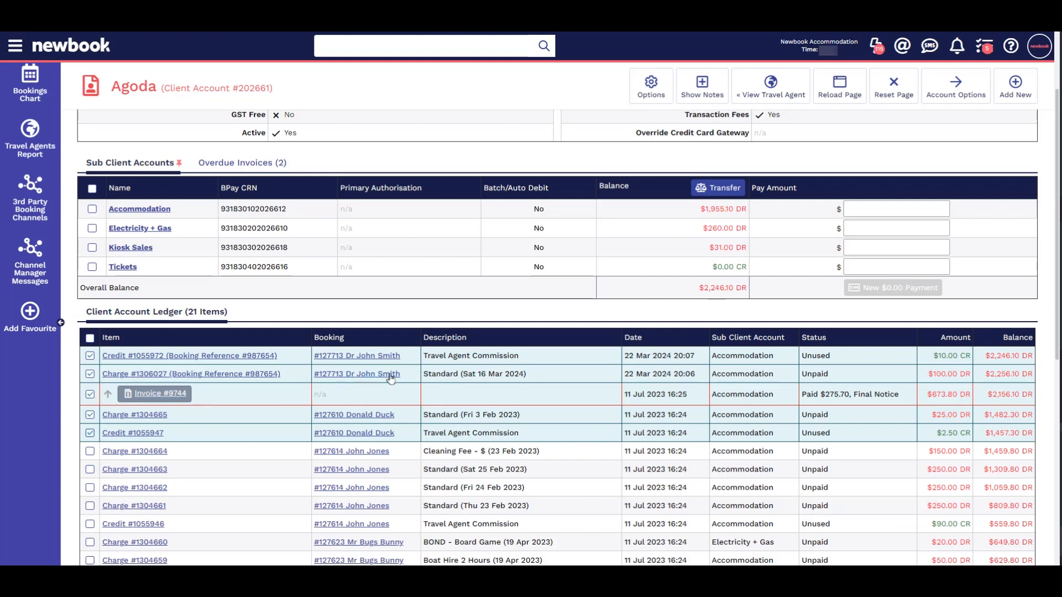
scroll(399, 376, down, 7)
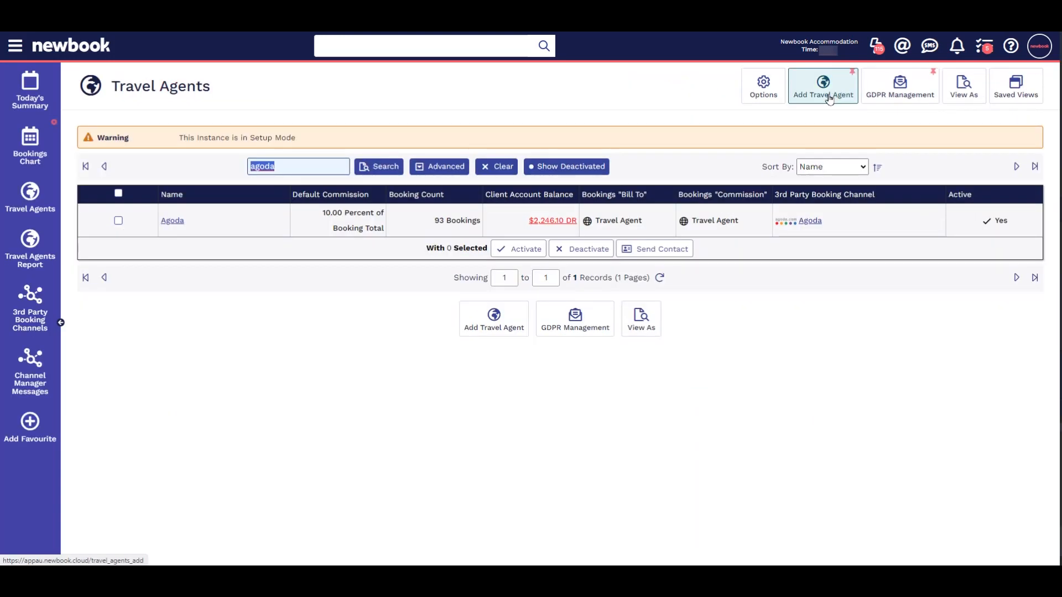
Step: Add a travel agent named BookEasy with Travel Agent Commission as its commission inventory item
click(829, 98)
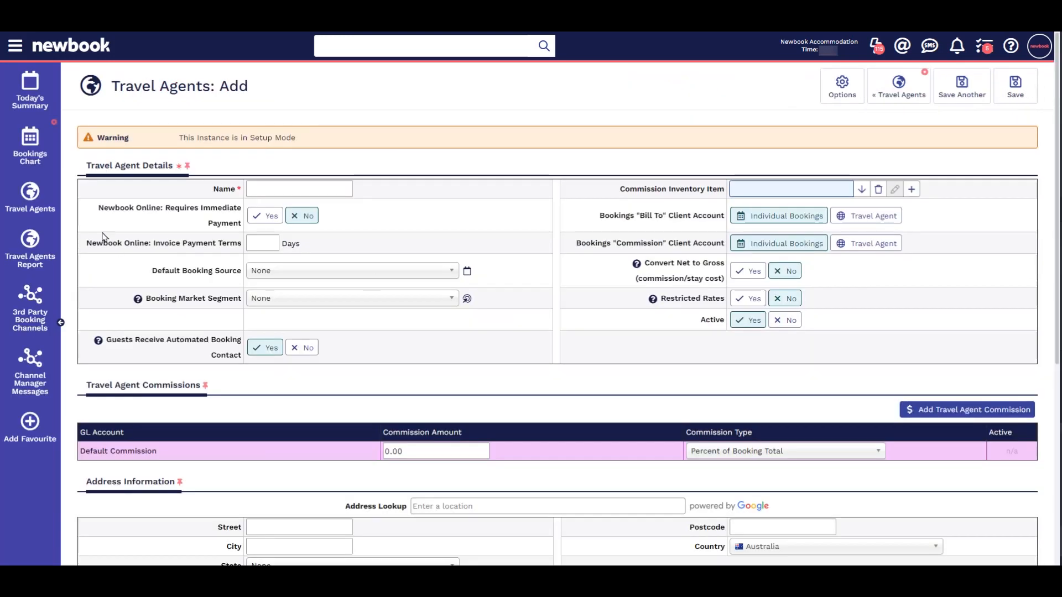
click(273, 189)
text(Boo)
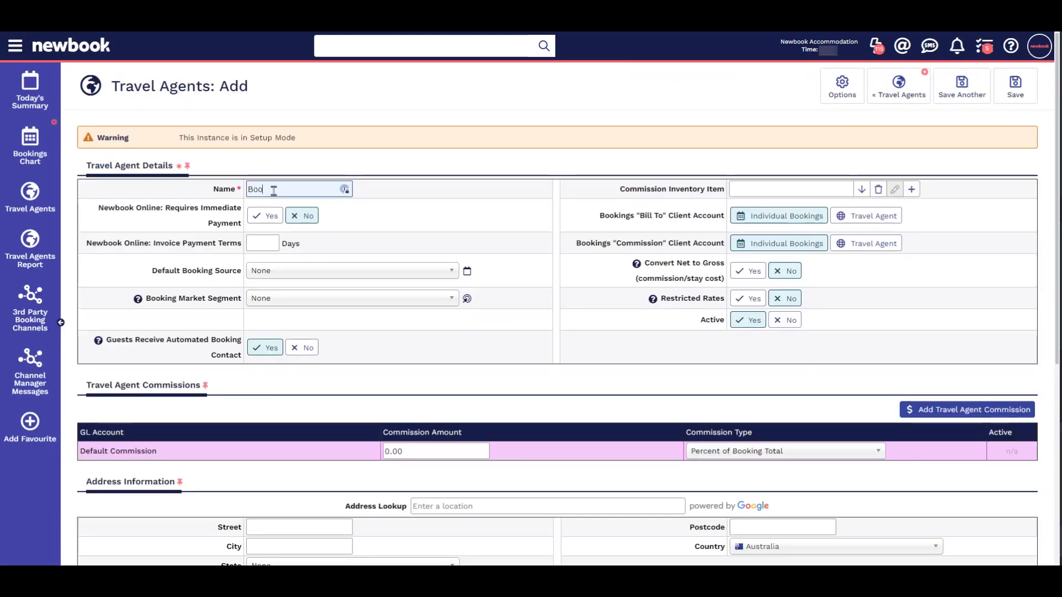
text(kEasy)
click(759, 189)
text(comm)
click(760, 204)
Step: Set BookEasy's default commission amount to 10 and its bookings "Commission" client account to Travel Agent
click(409, 455)
text(10)
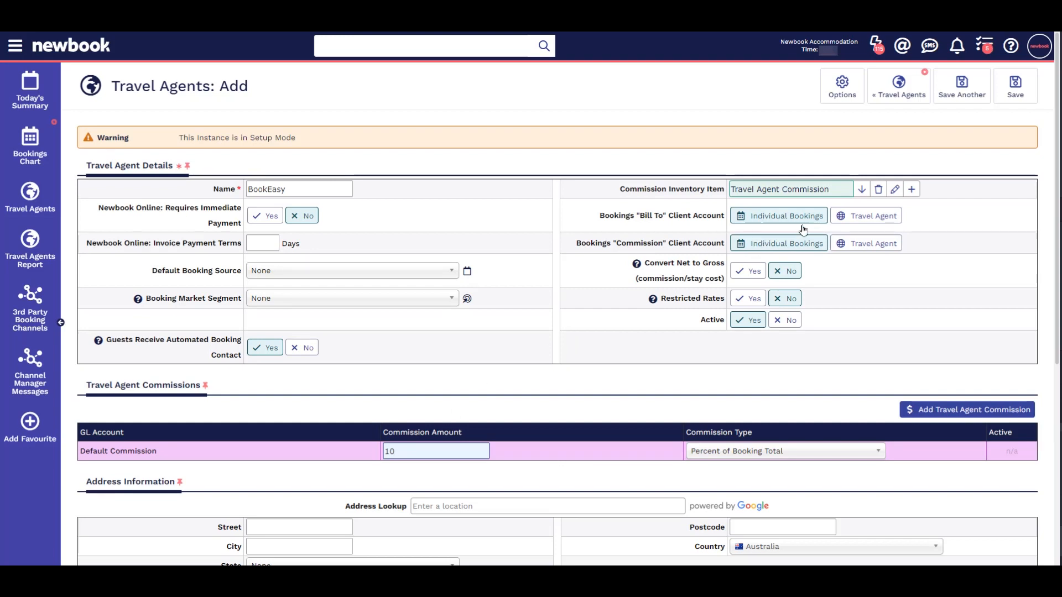
click(845, 250)
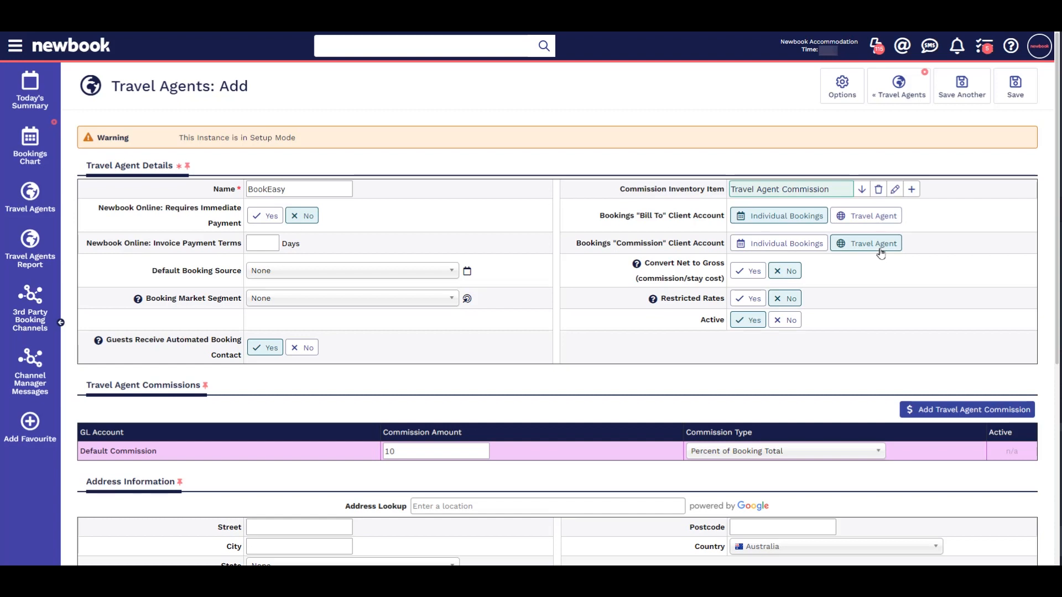
Step: Mark the empty Email Address and Mobile Phone contact details of the BookEasy agent for removal
scroll(886, 288, down, 6)
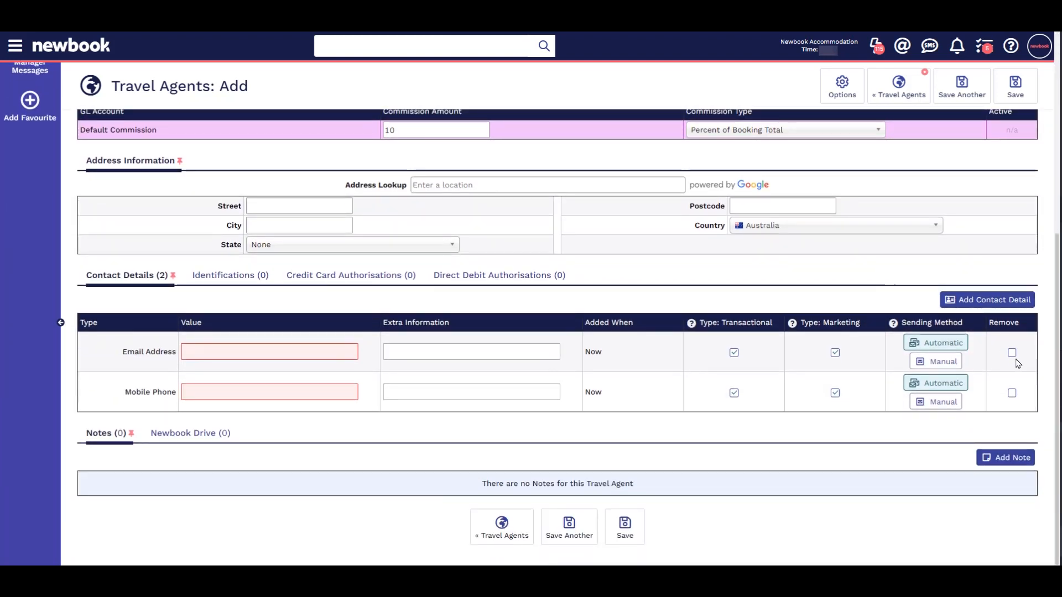
click(1012, 353)
click(1012, 393)
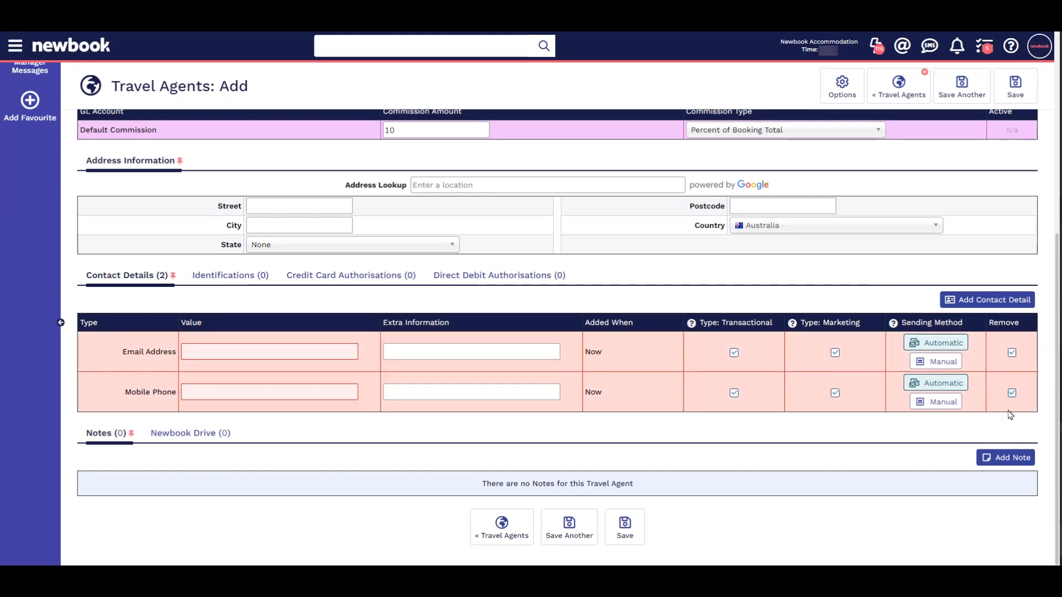
Step: Add the information note "Take full payment, pay bookeasy end of each month." and save the BookEasy travel agent
click(1005, 457)
text(Take full payment, pay bookeasy end of each month.)
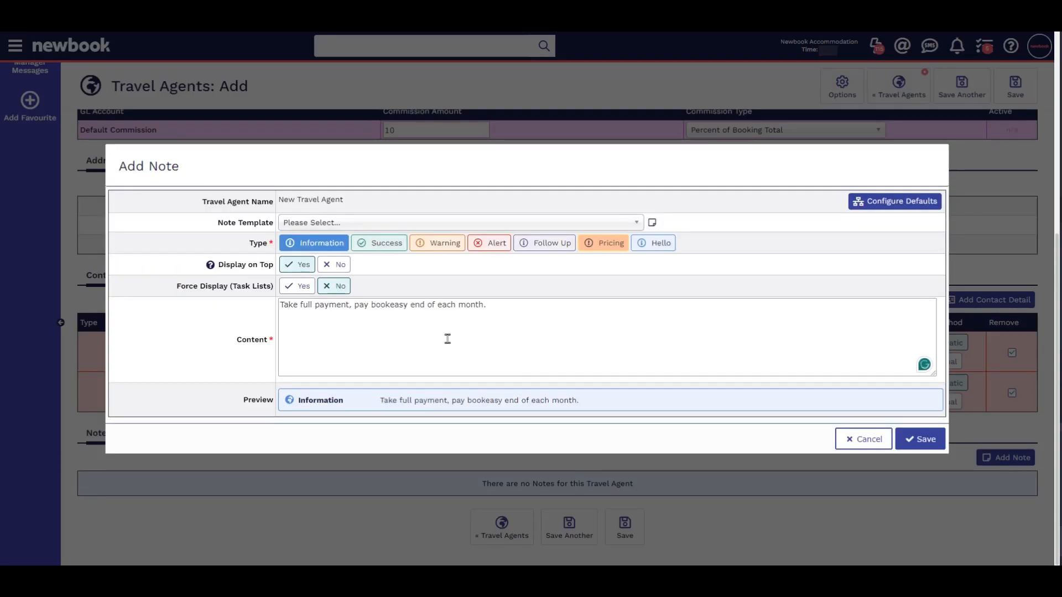
click(921, 440)
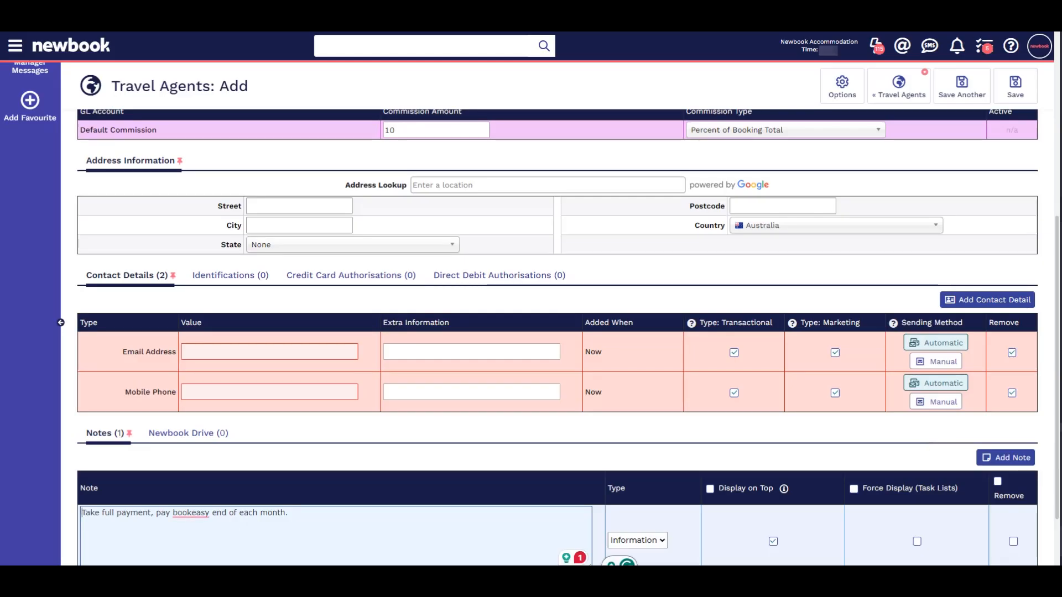
click(1017, 86)
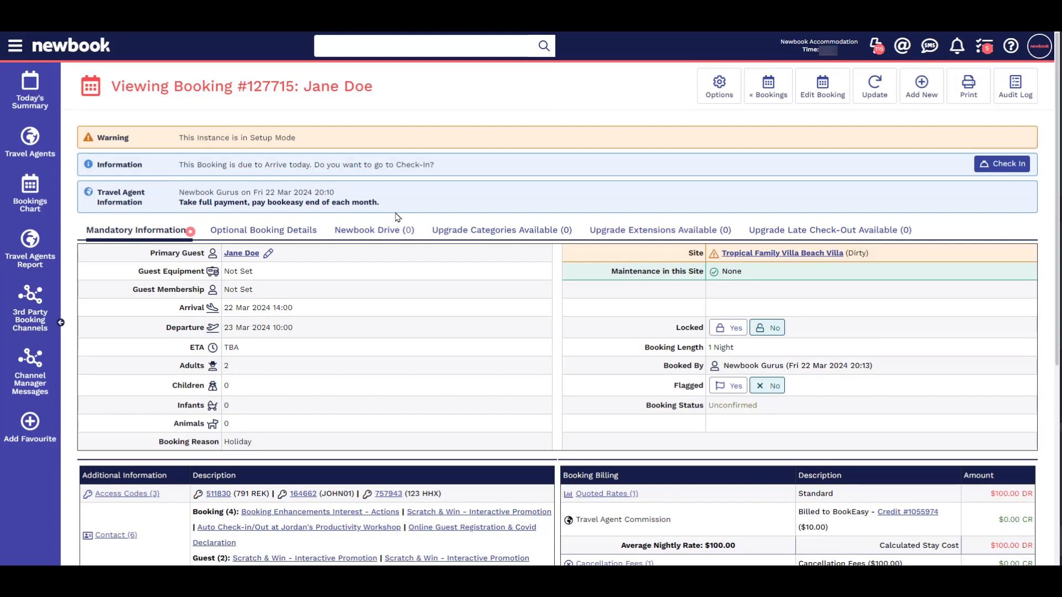
Step: Examine the BookEasy booking's optional details, billing and client accounts, and open BookEasy's travel agent client account
click(271, 234)
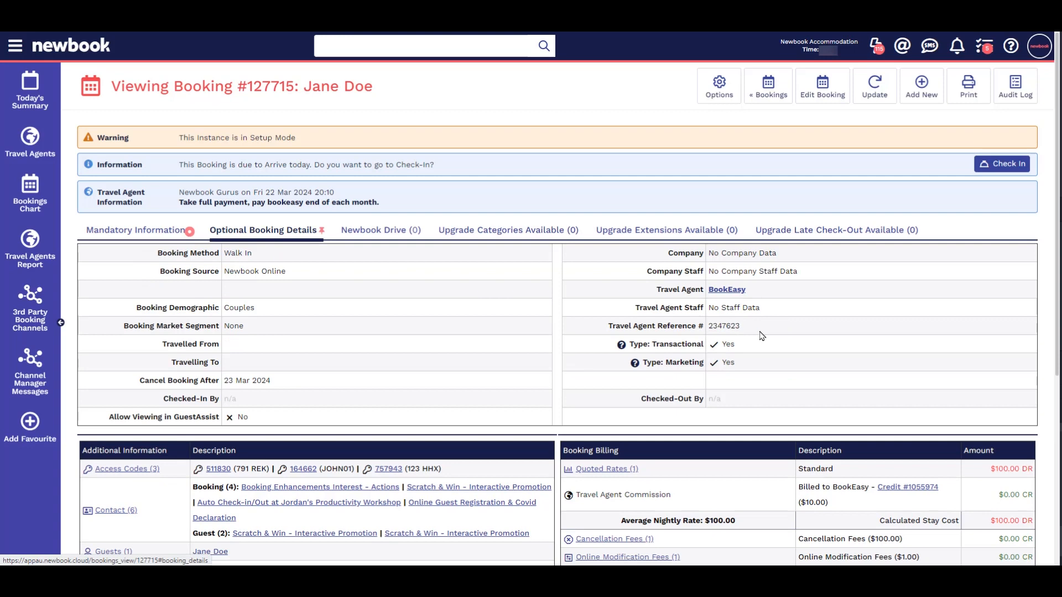
scroll(952, 517, down, 5)
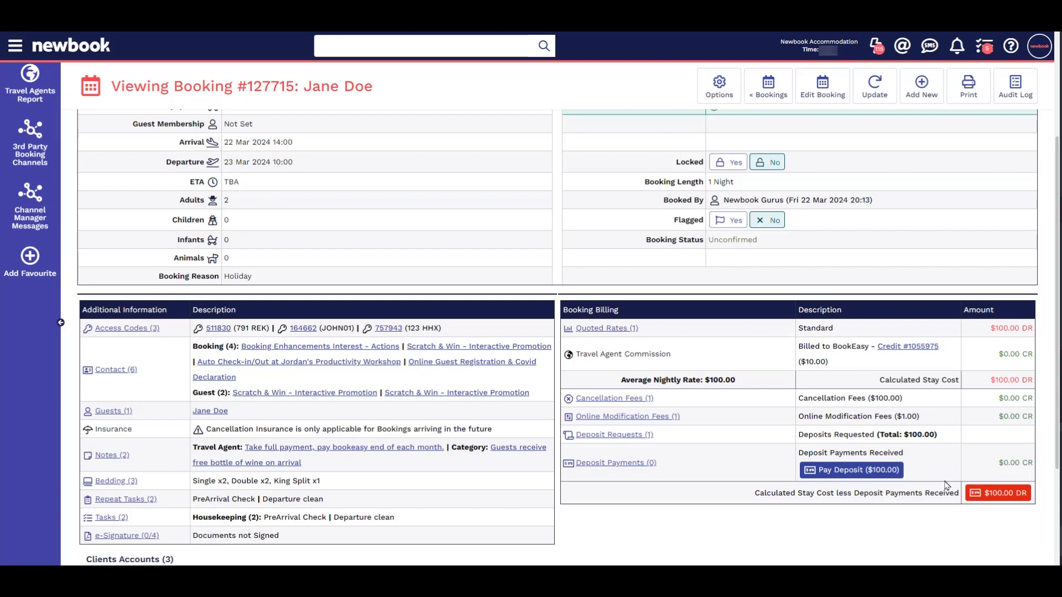
scroll(940, 508, down, 1)
scroll(940, 508, down, 2)
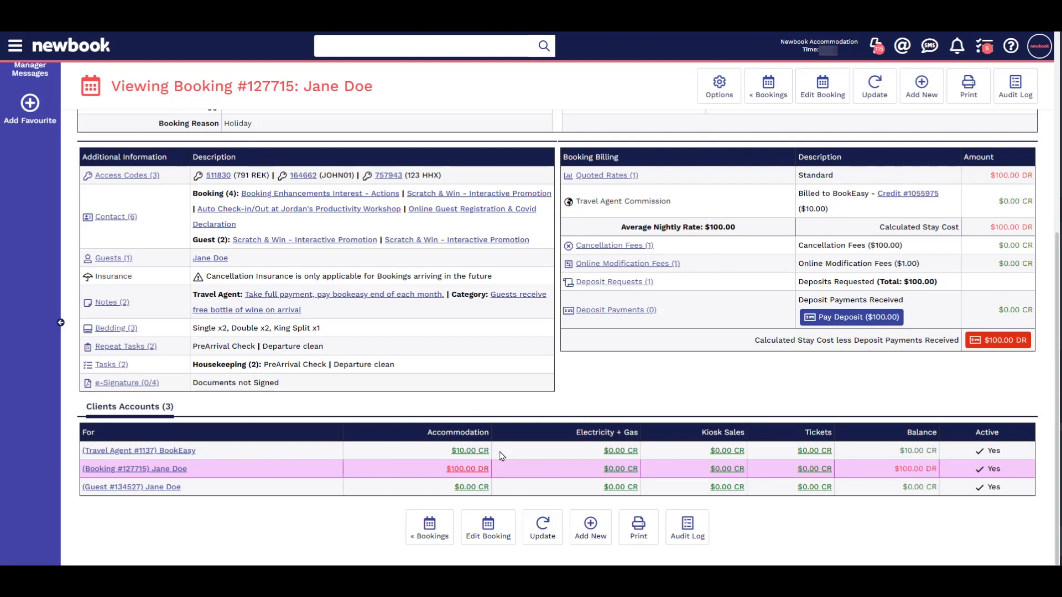
scroll(155, 454, up, 6)
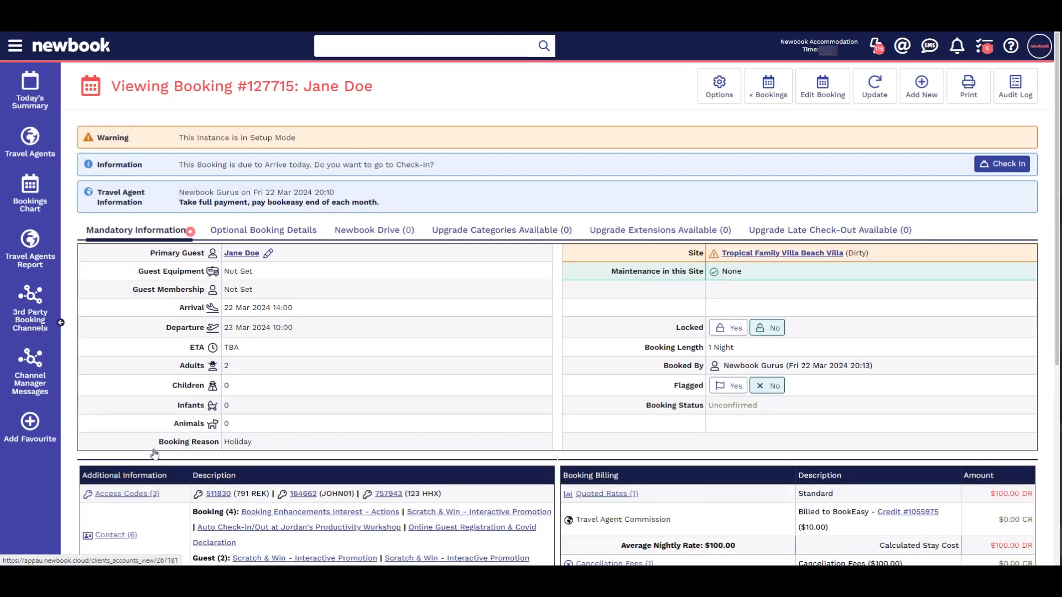
click(155, 453)
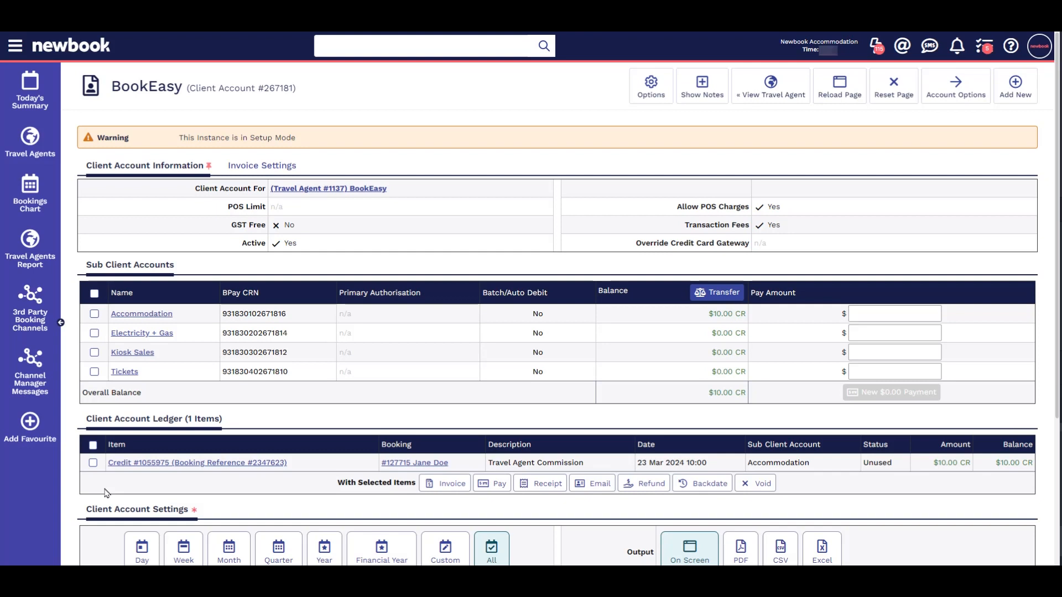
Step: Refund the $10.00 Travel Agent Commission credit in BookEasy's client account as a manual Funds Transfer and save the refund
click(93, 446)
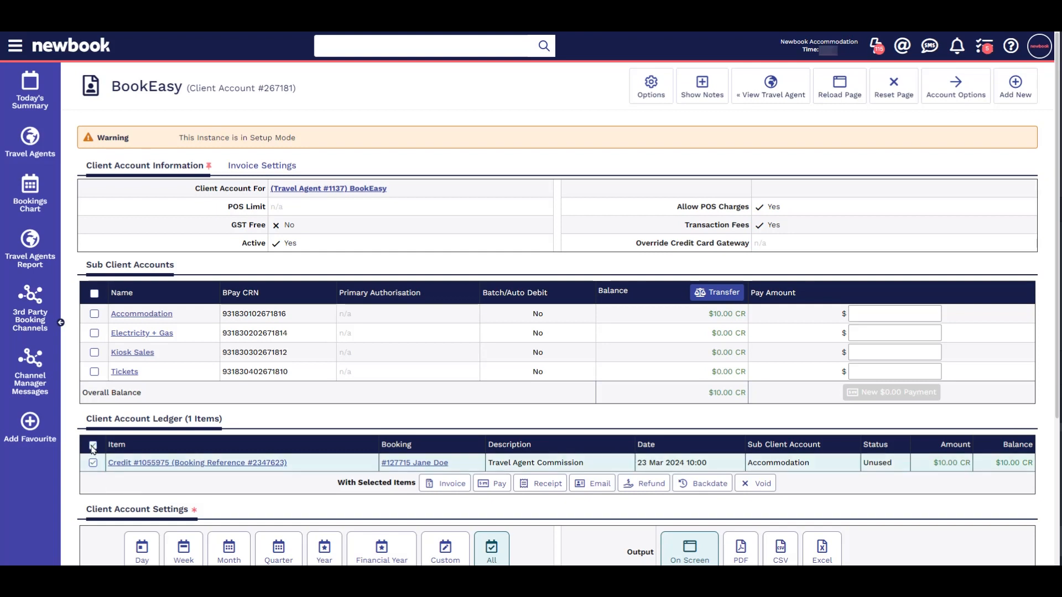
click(636, 485)
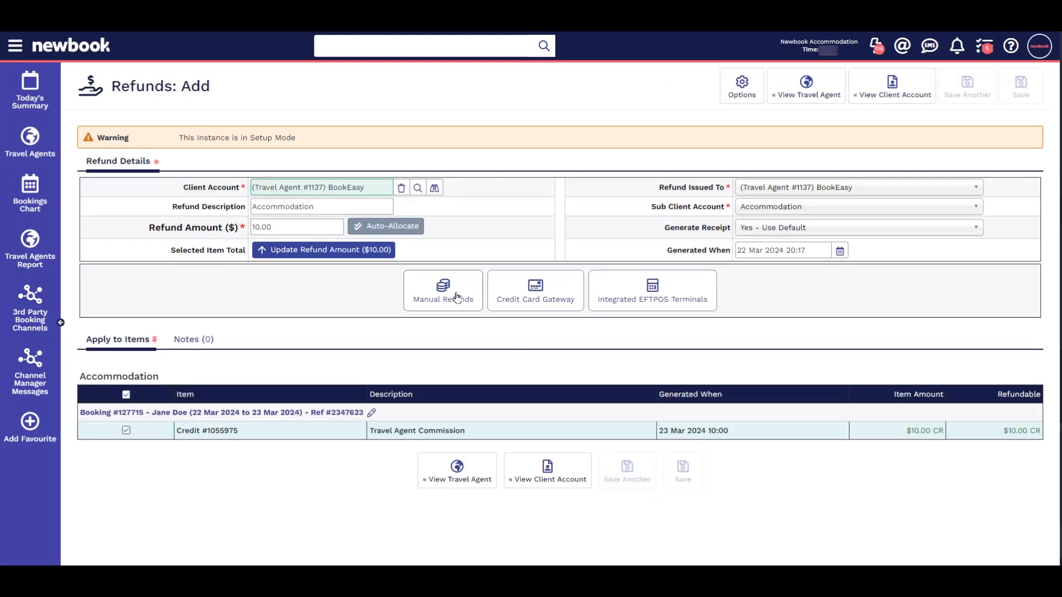
click(457, 297)
click(576, 325)
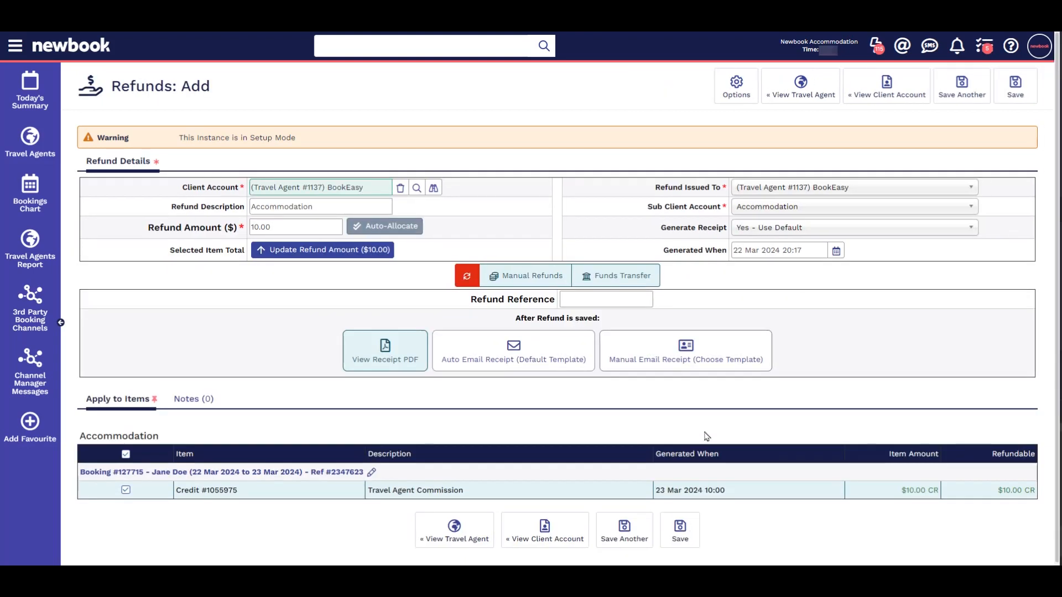
click(682, 536)
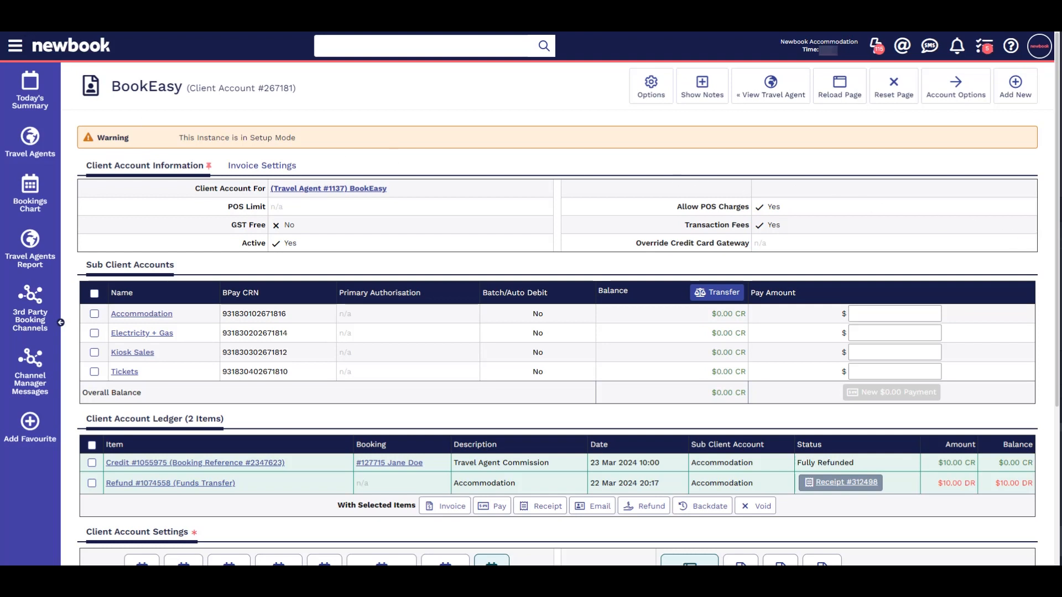
Step: Return to the BookEasy booking, override its commission amount to 15 percent of booking total, and save the booking
right_click(11, 21)
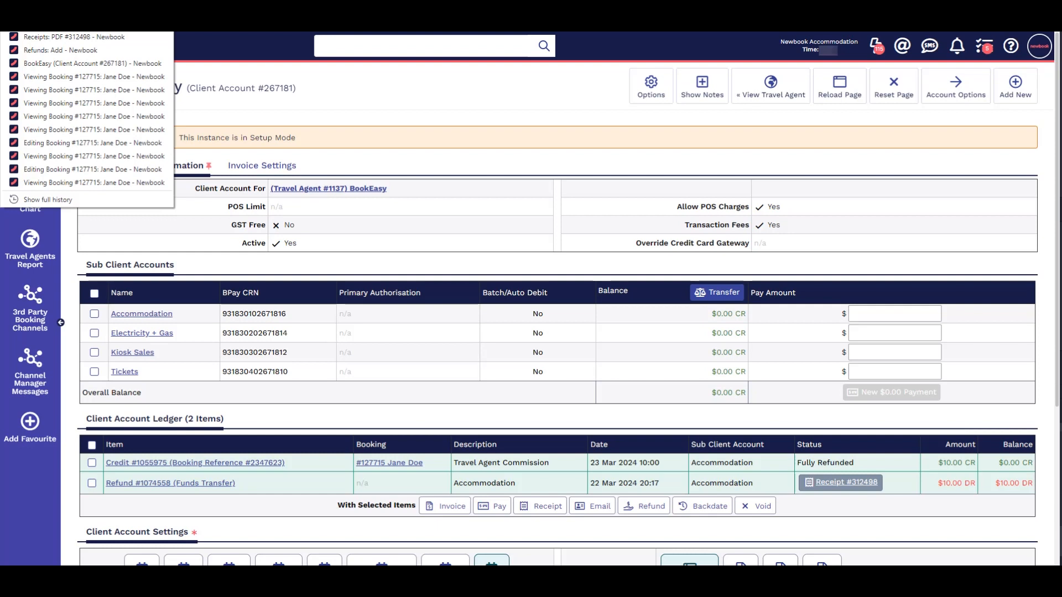
click(49, 77)
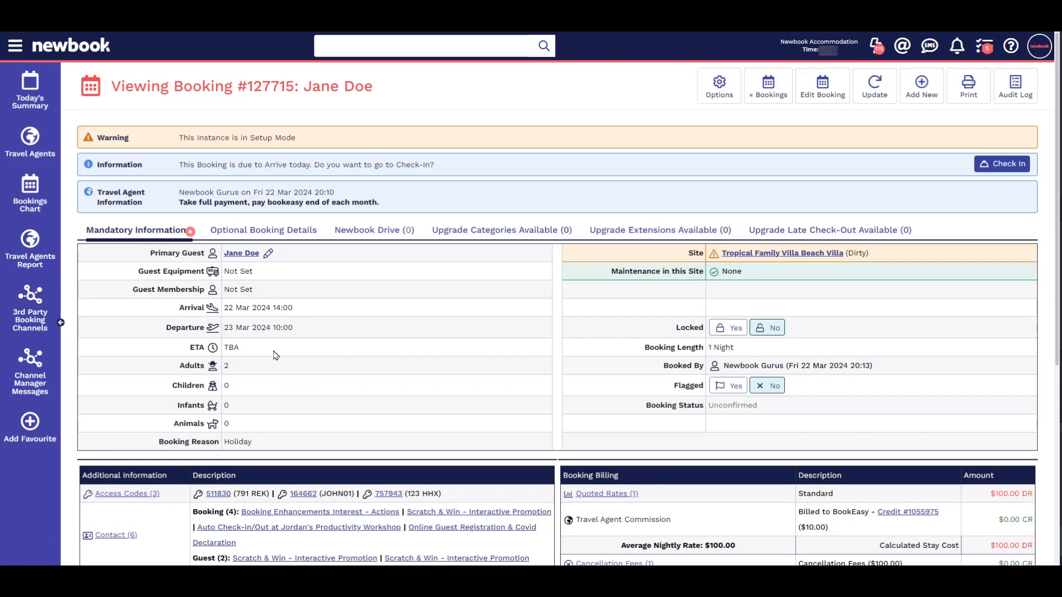
click(817, 101)
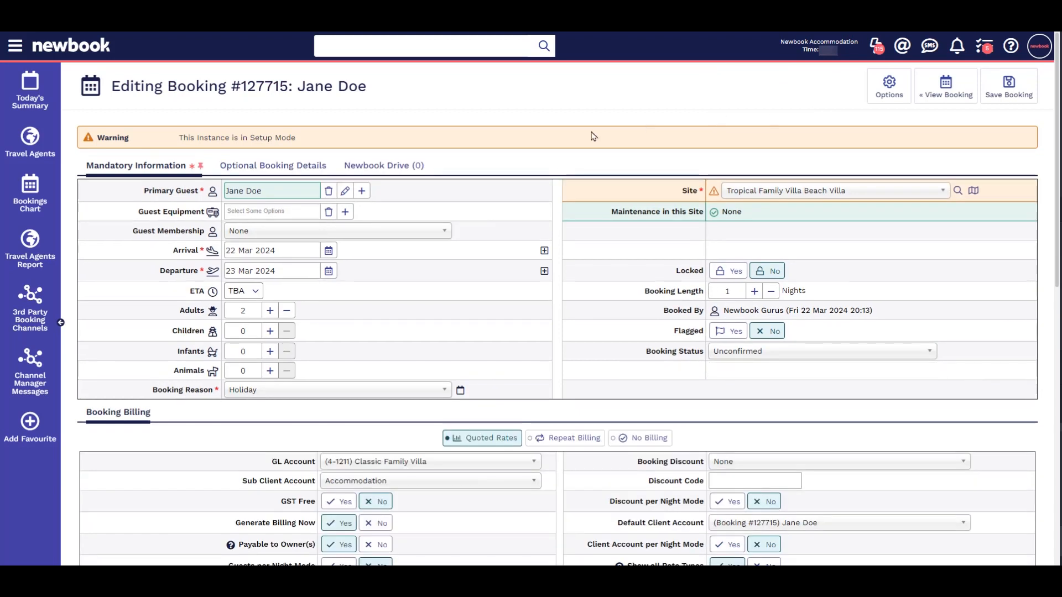
click(287, 168)
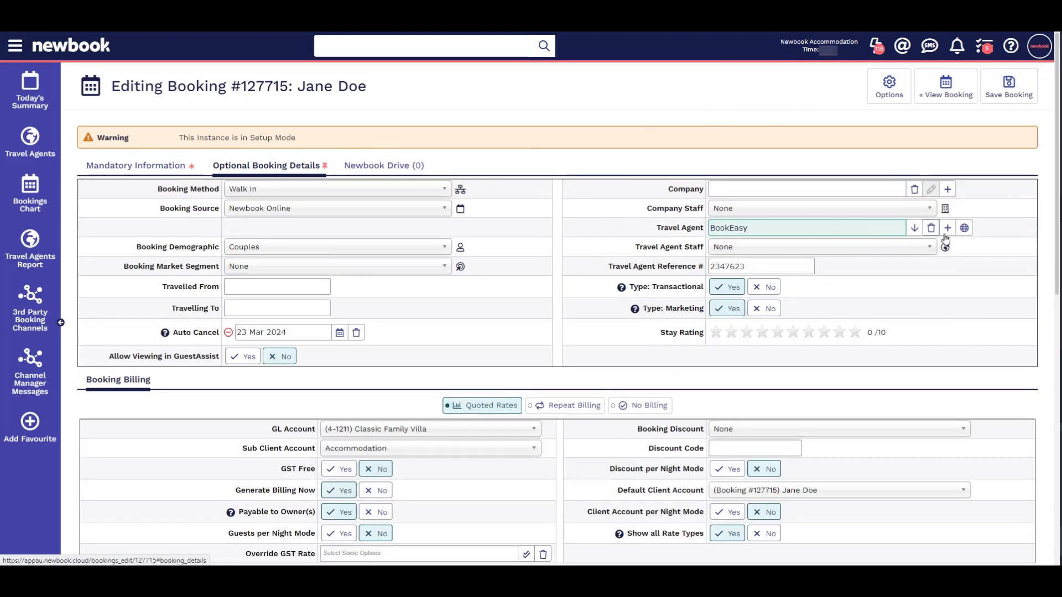
click(964, 227)
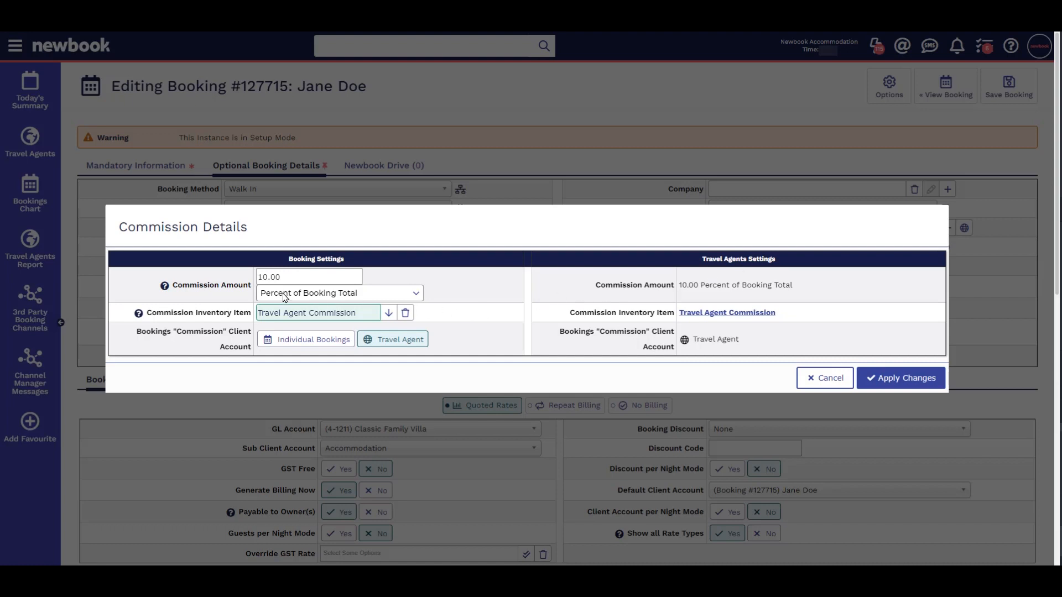
drag(280, 276, 251, 281)
text(15)
click(907, 382)
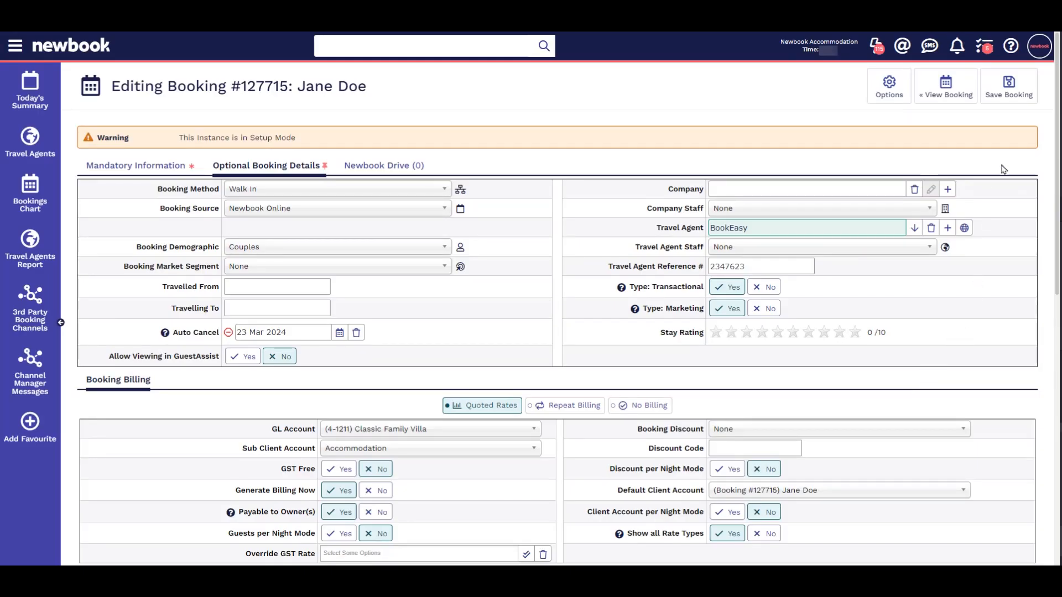
click(1006, 98)
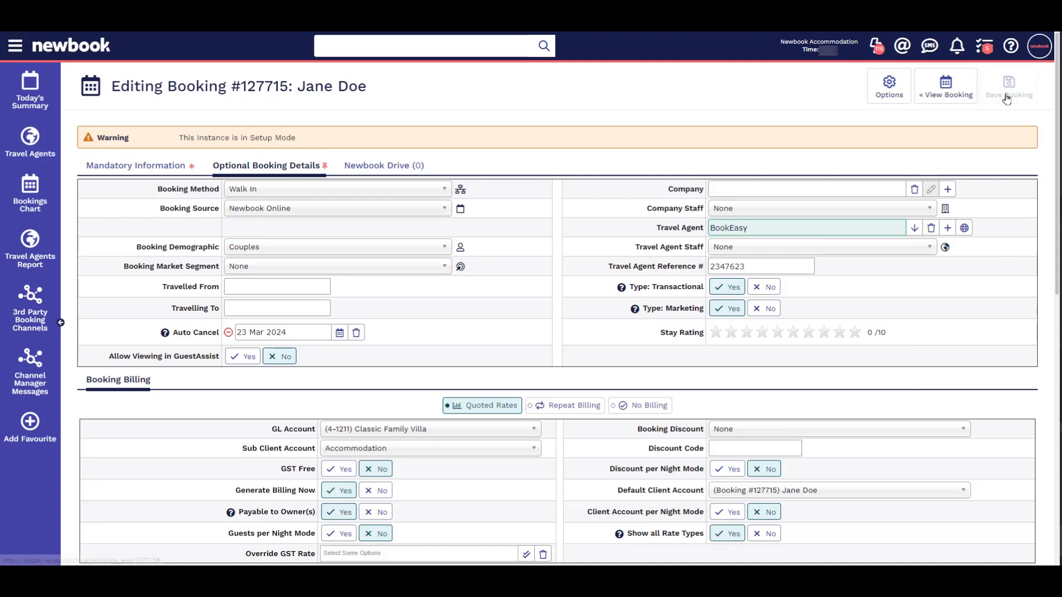
Step: Set the default commission amount of the booking's travel agent, BookEasy, to 15 and save the agent
scroll(969, 290, down, 2)
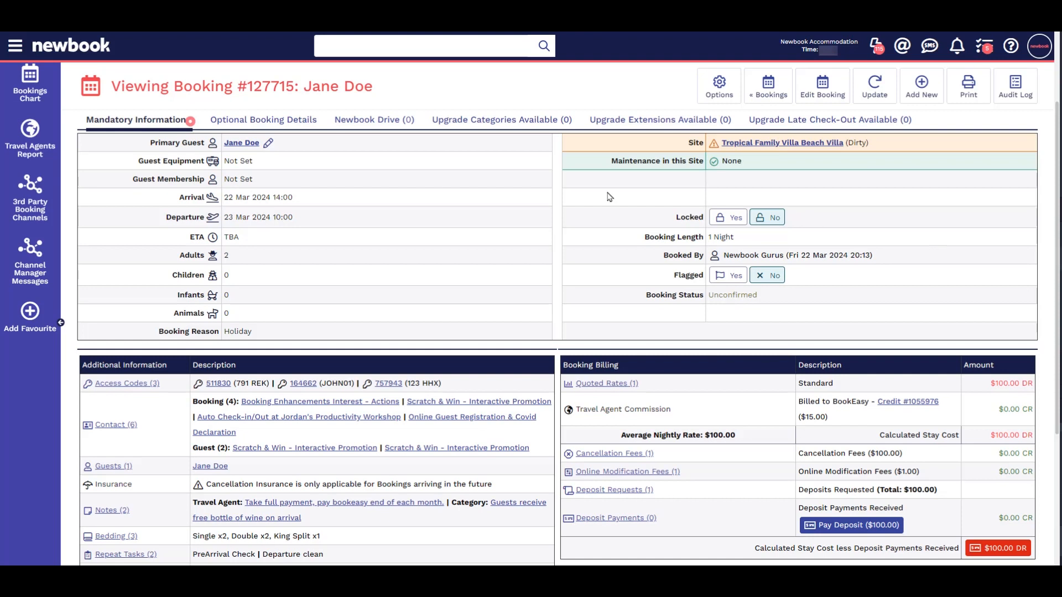
click(273, 123)
click(727, 180)
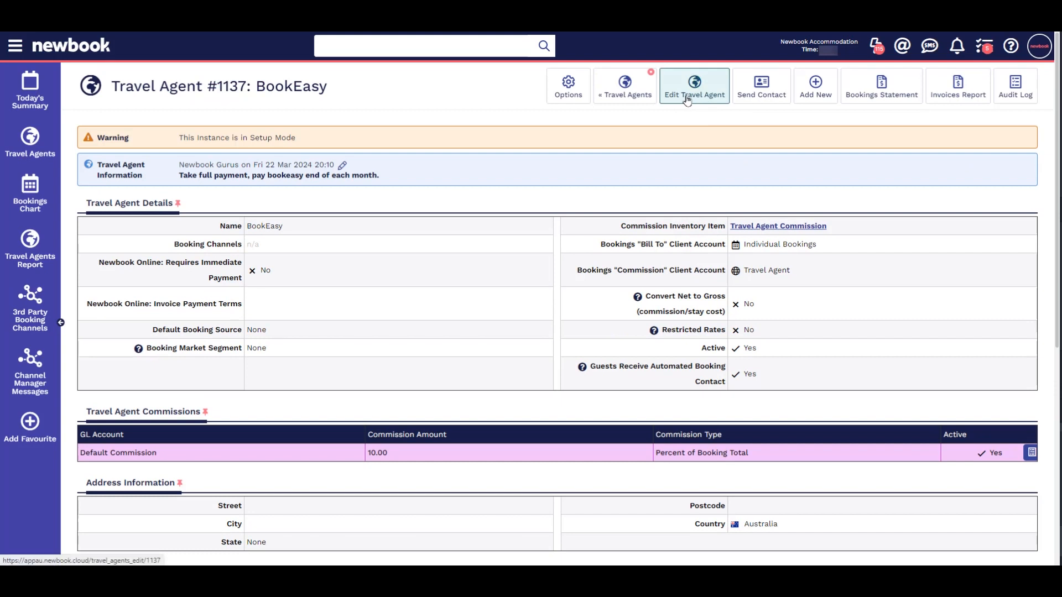
click(687, 100)
drag(446, 447, 386, 447)
text(55)
click(1014, 87)
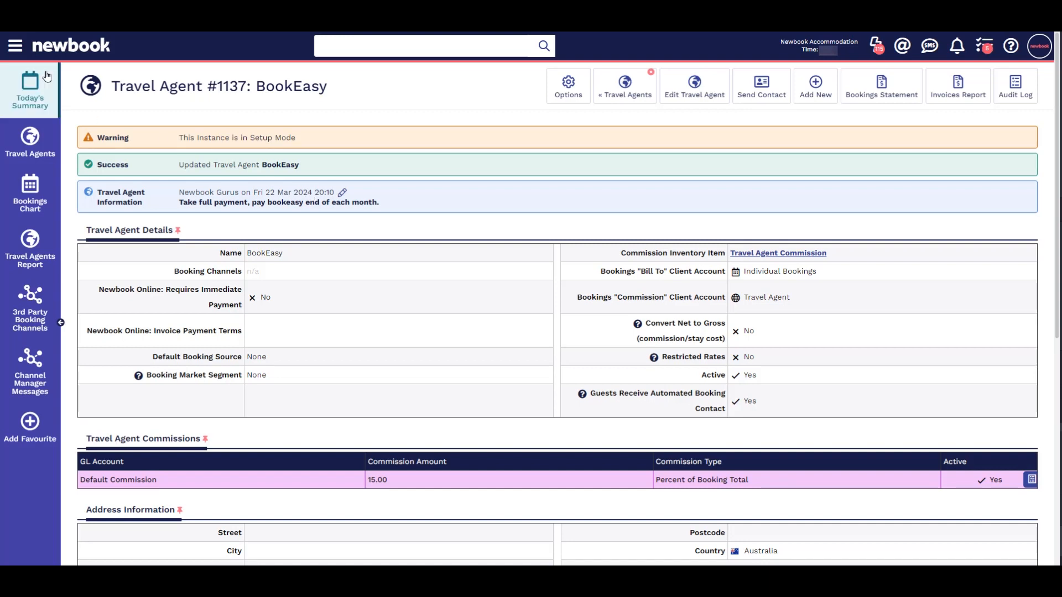
Step: Start a new booking with BookEasy as the travel agent and enter the travel agent reference number
click(17, 50)
text(add booking)
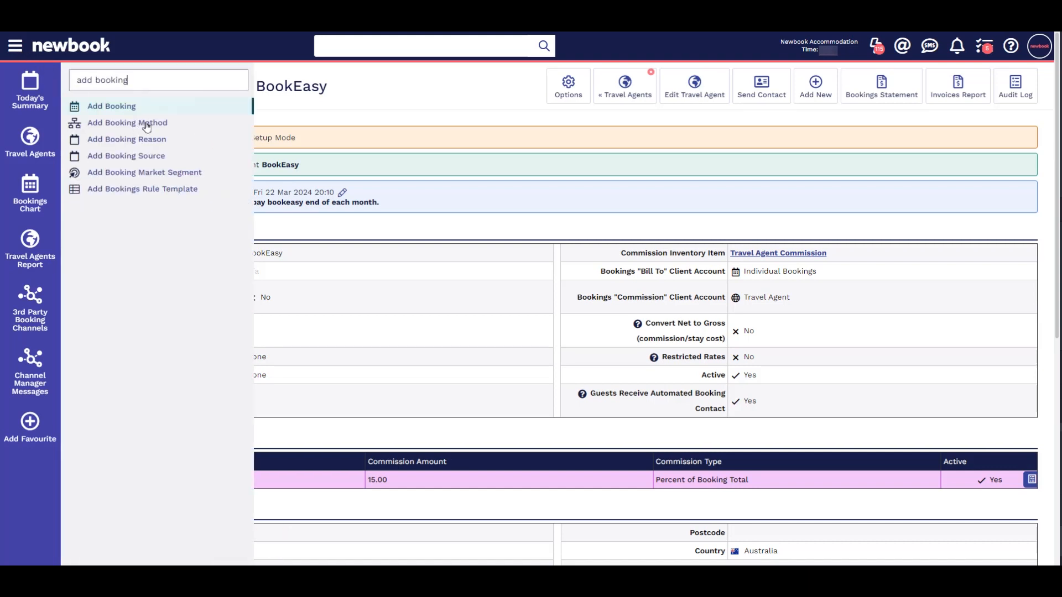
click(112, 106)
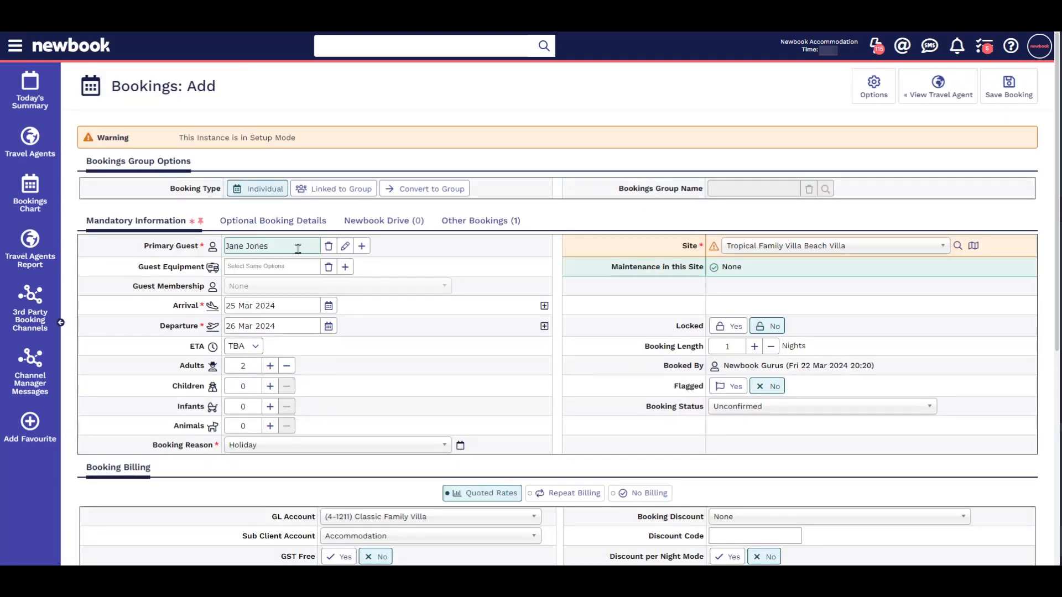
click(284, 223)
click(719, 283)
click(730, 302)
click(741, 321)
text(98765)
Step: Use the $100.00 Standard rate for the new BookEasy booking, save it and review its billing
scroll(719, 431, down, 3)
click(704, 446)
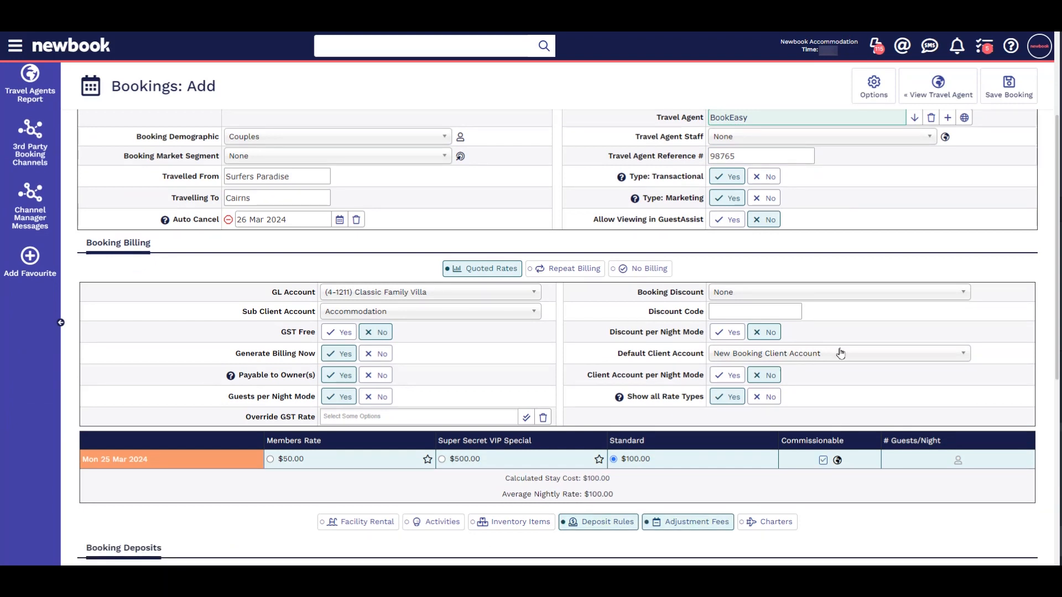
click(1003, 88)
scroll(976, 372, down, 4)
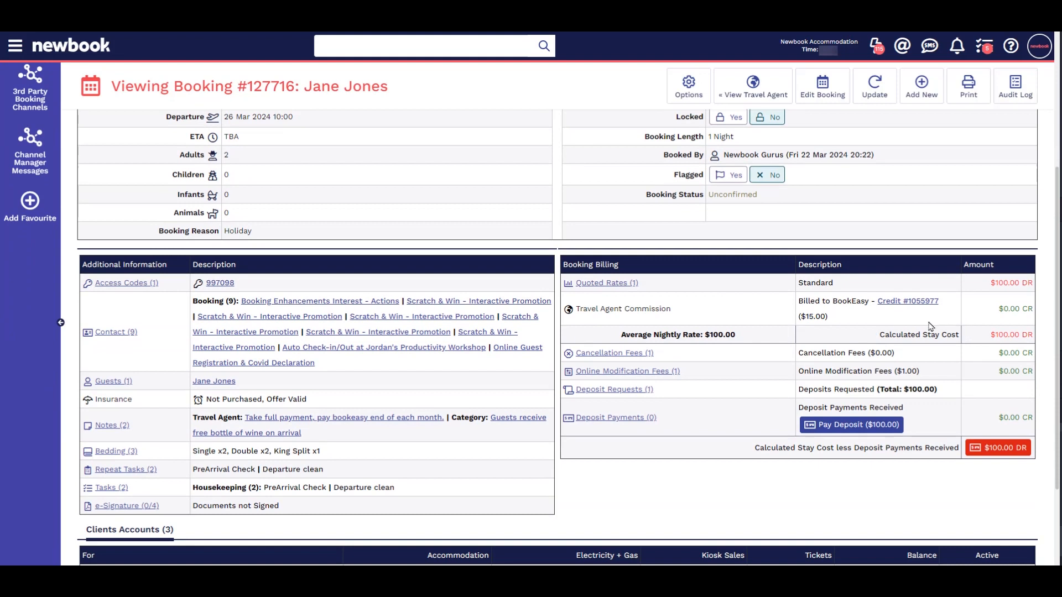
Step: Search the menu for "travel", open the Travel Agents Report and run it for the year of 22 Mar 2024
scroll(930, 326, down, 2)
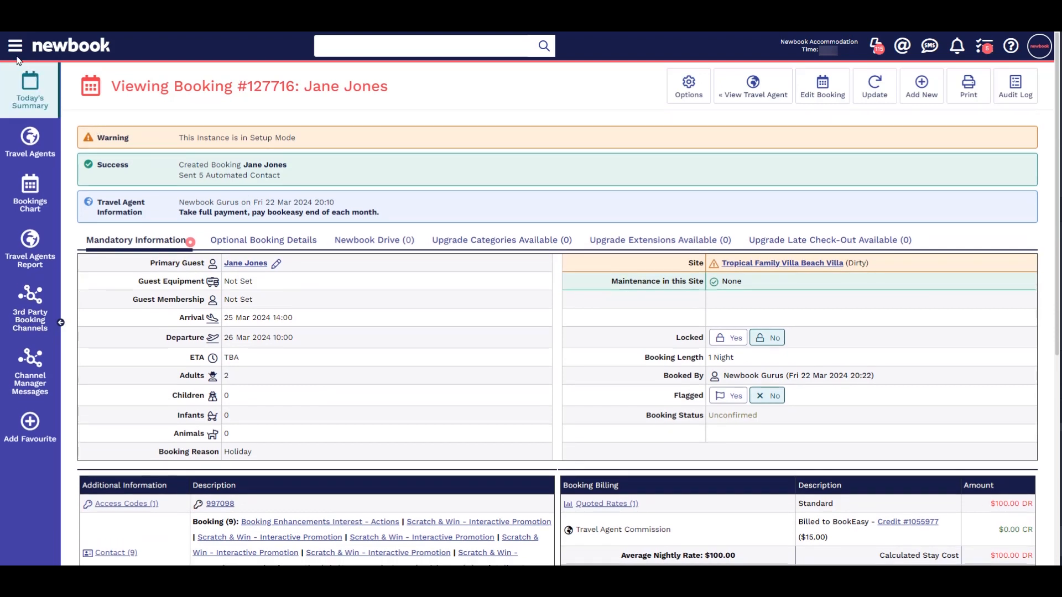
click(16, 47)
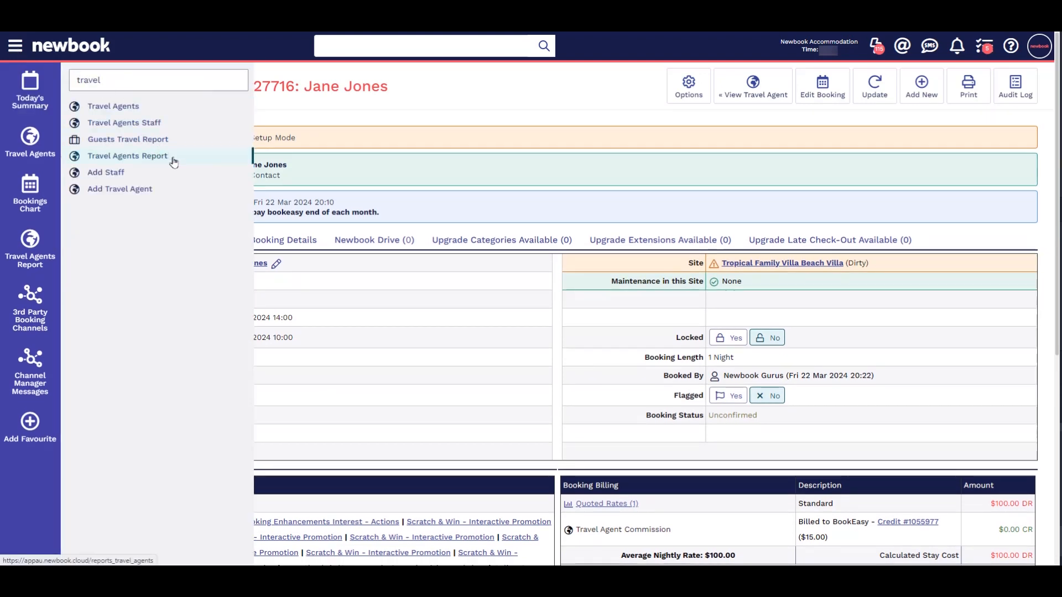
click(174, 162)
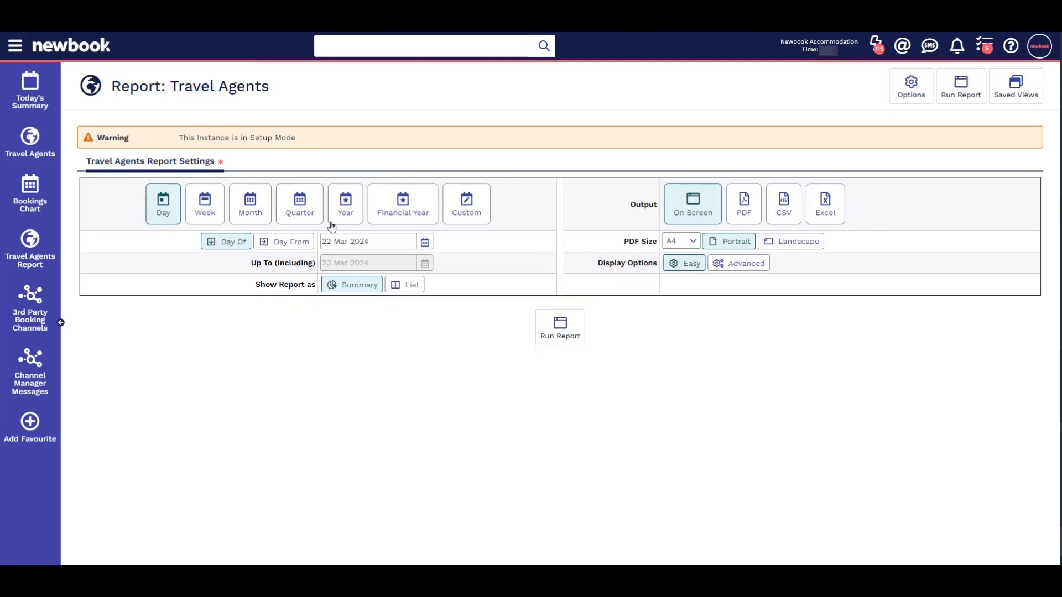
click(354, 215)
click(563, 333)
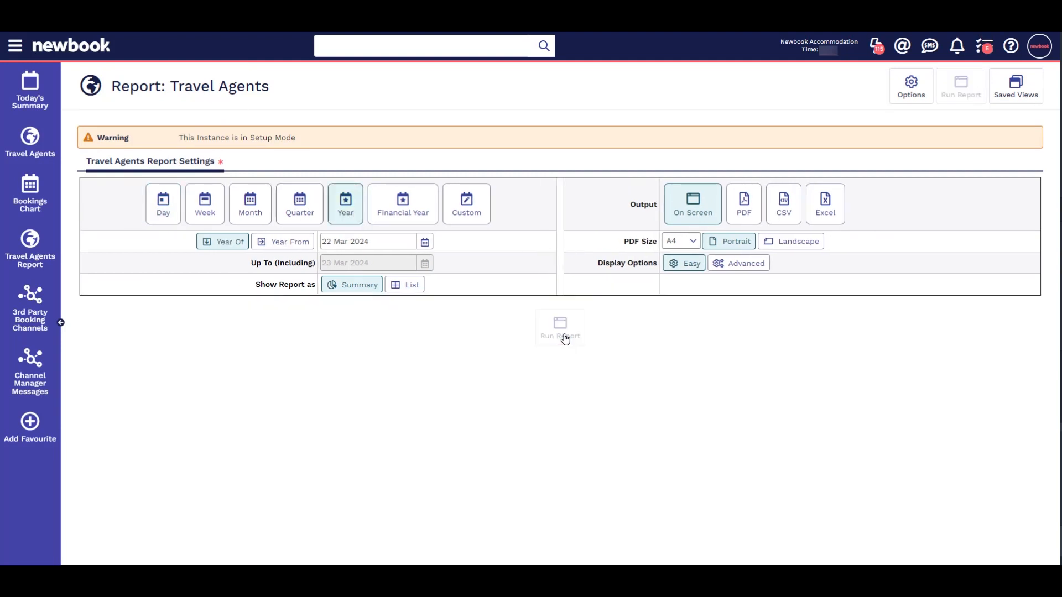
Step: Show the report's advanced display options, filter it by Staying When and run it again
scroll(565, 339, down, 2)
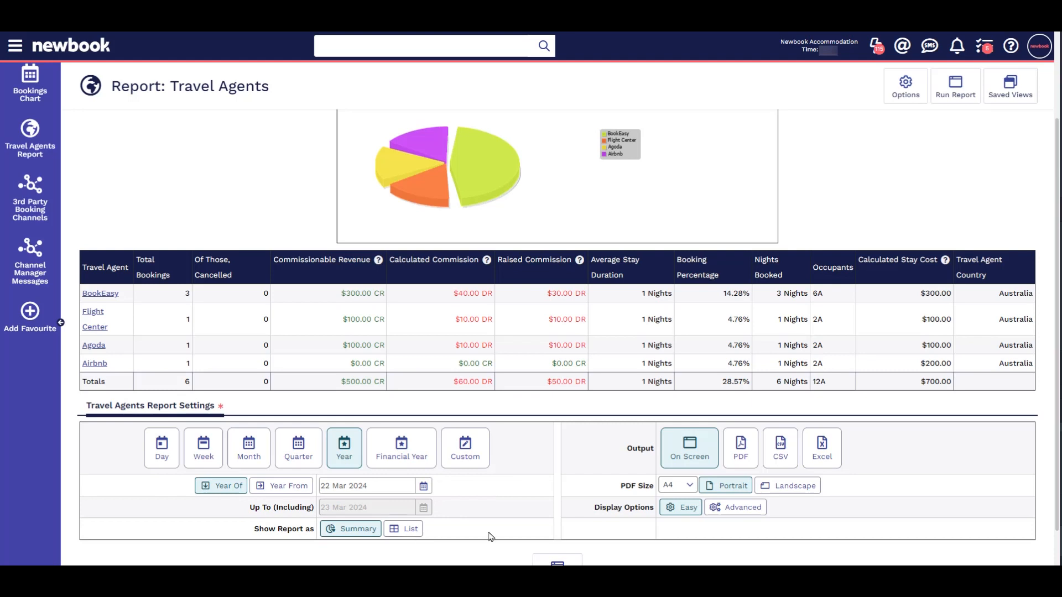
click(736, 508)
scroll(784, 509, down, 1)
scroll(786, 509, down, 2)
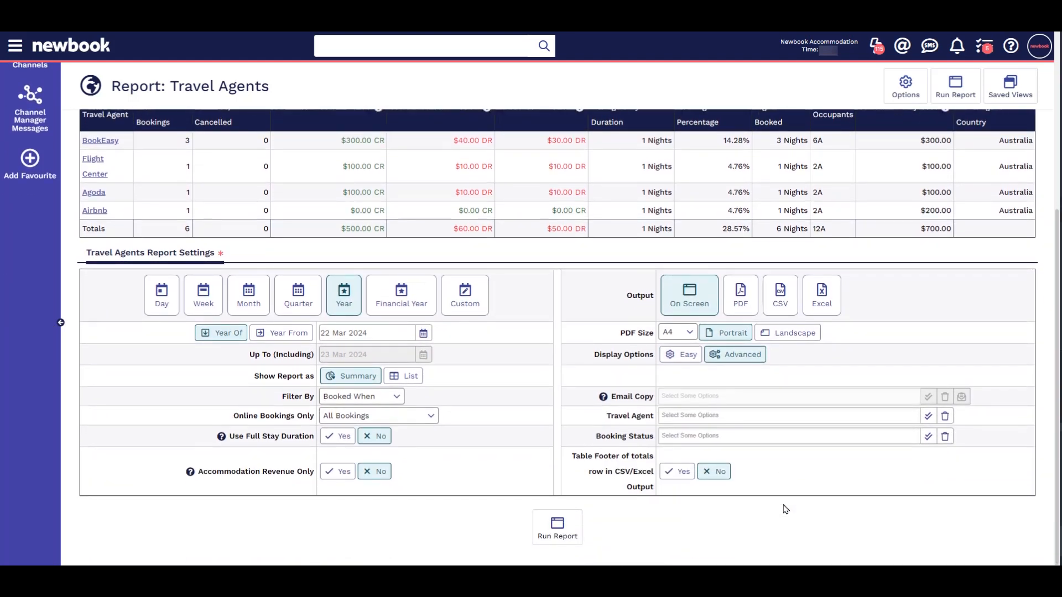
click(392, 401)
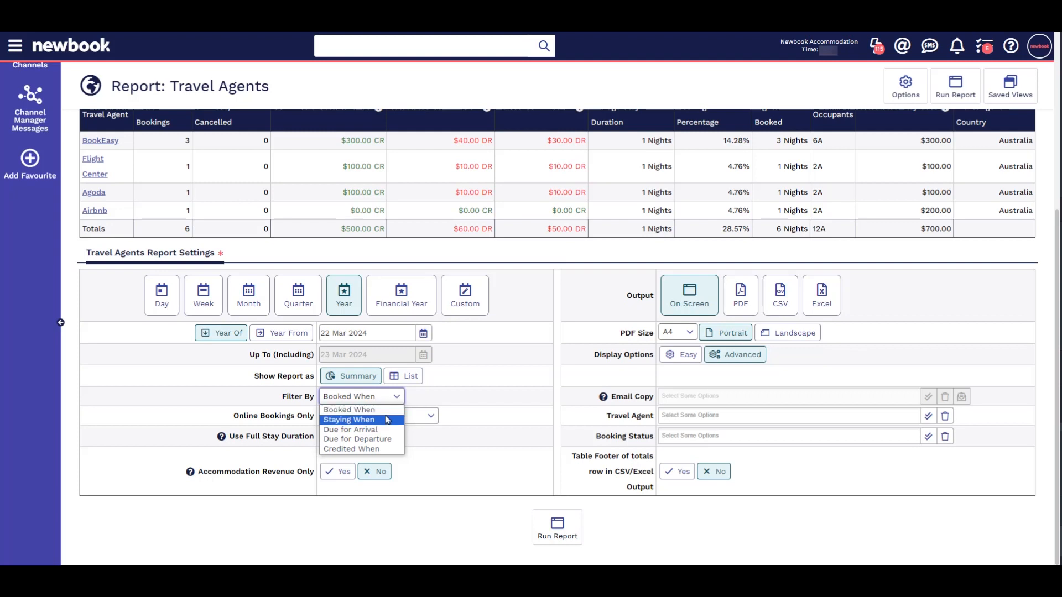
click(386, 419)
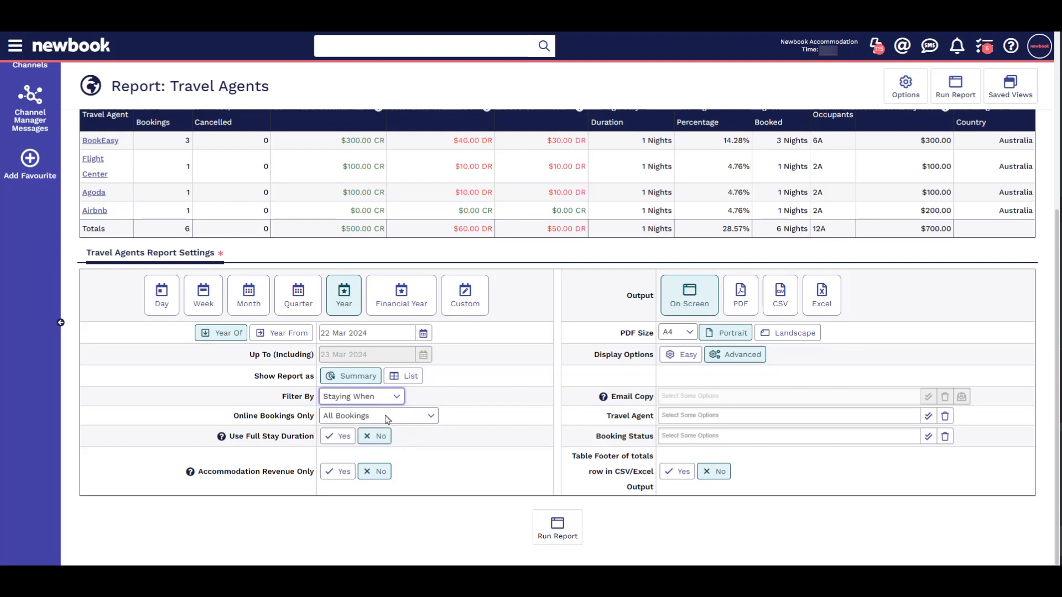
click(561, 532)
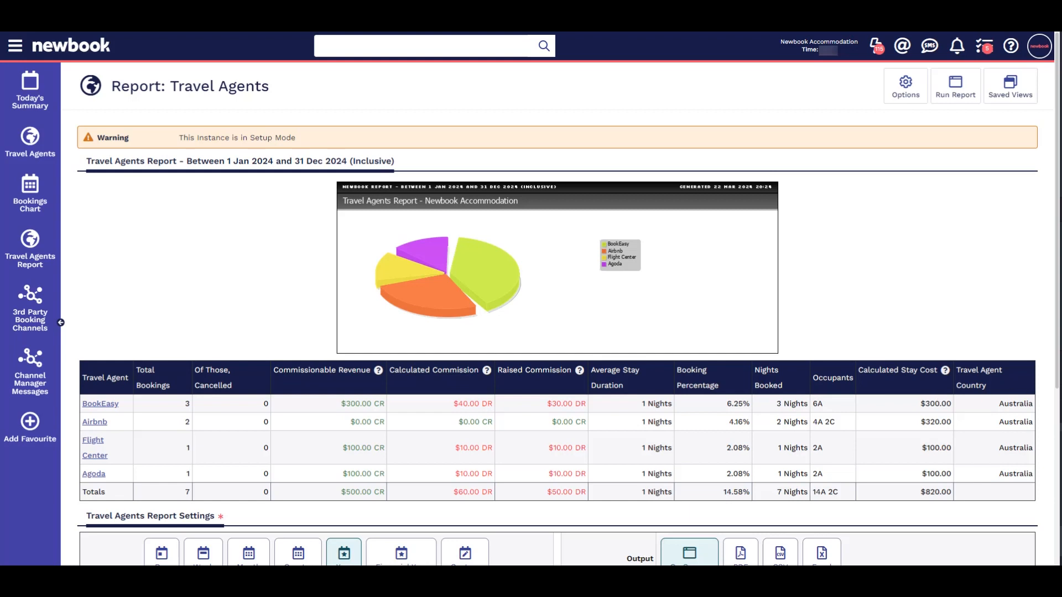
Step: Examine the report's column configuration for the Summary and List layouts, leaving it without saving
click(906, 89)
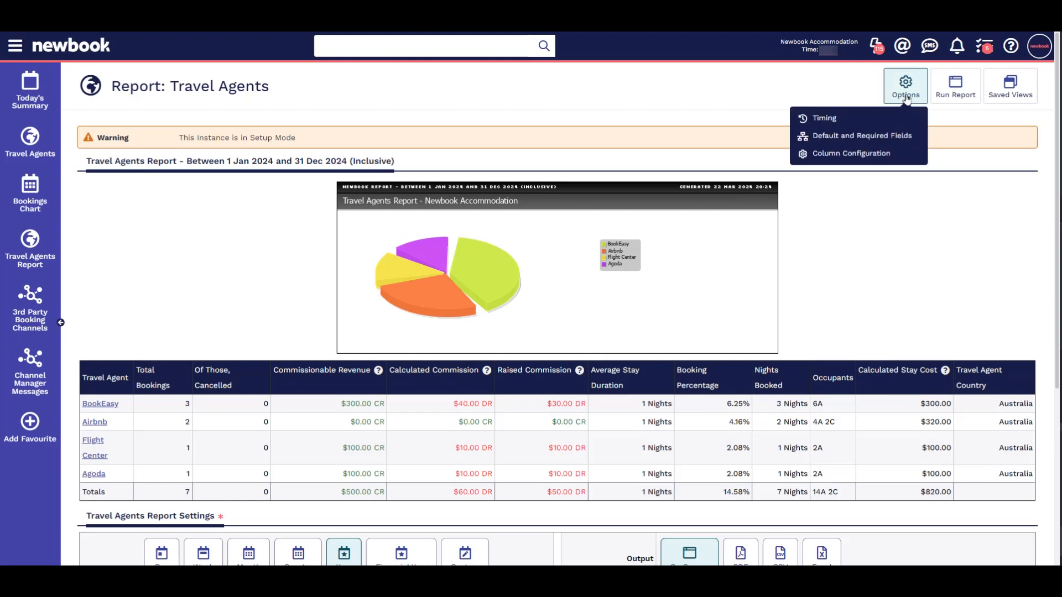
click(892, 155)
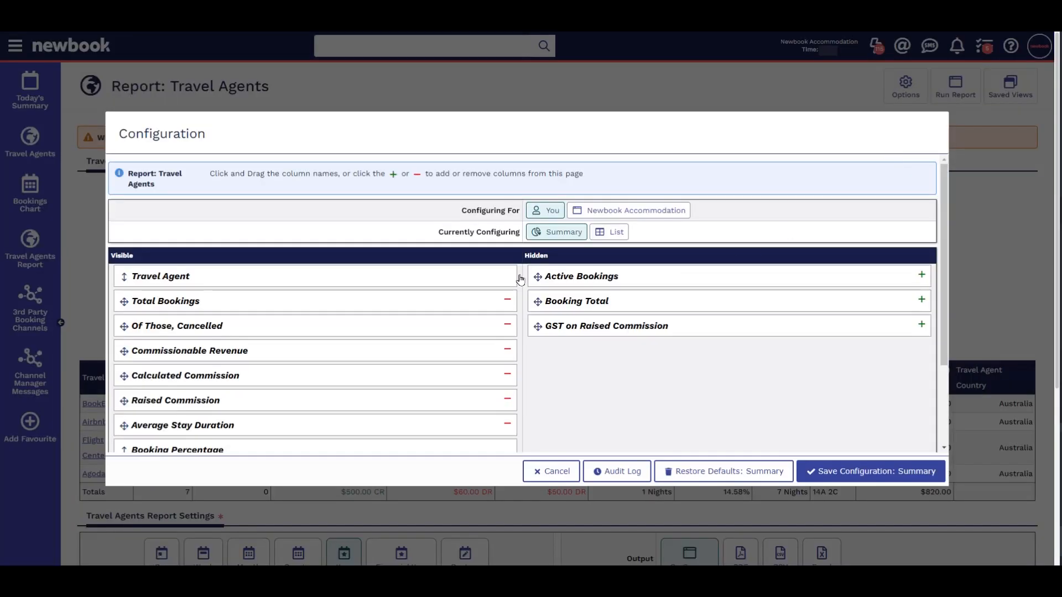
click(611, 232)
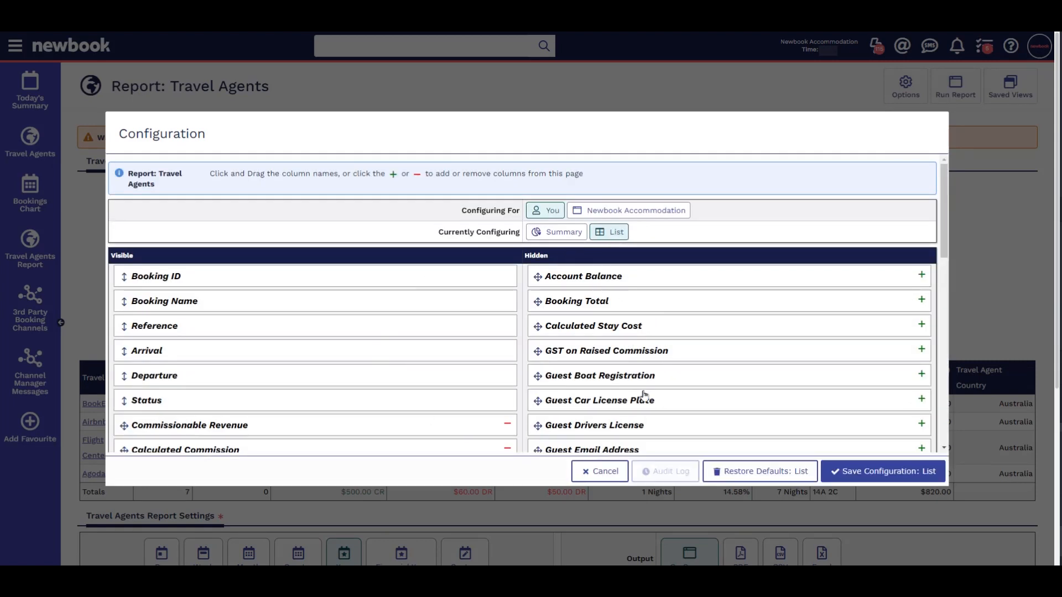
click(605, 473)
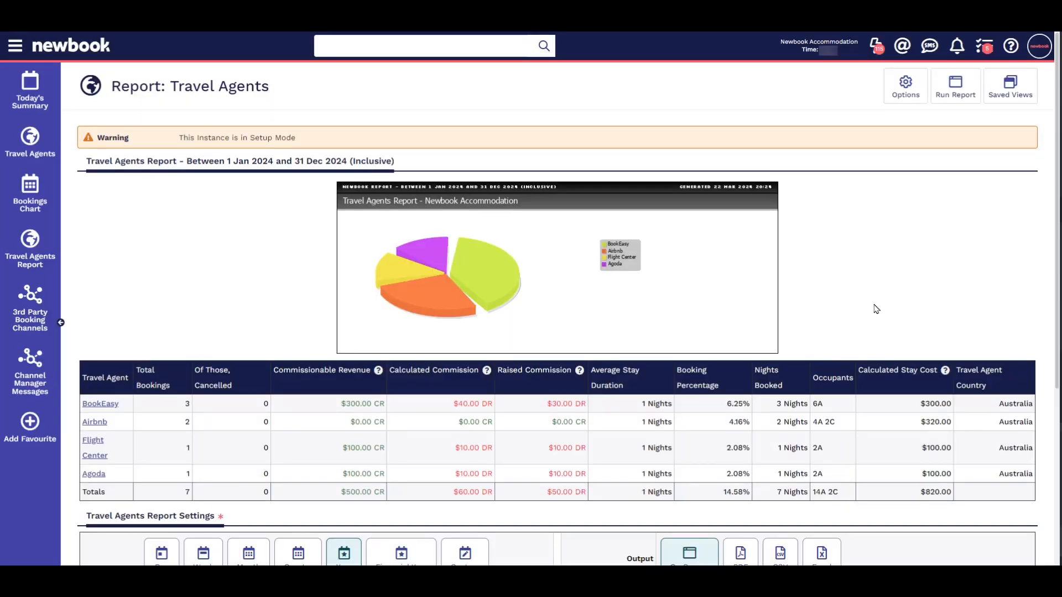
Step: Search the Knowledge Base for "travel agent" and open the article "ADD - Travel Agent"
click(1011, 47)
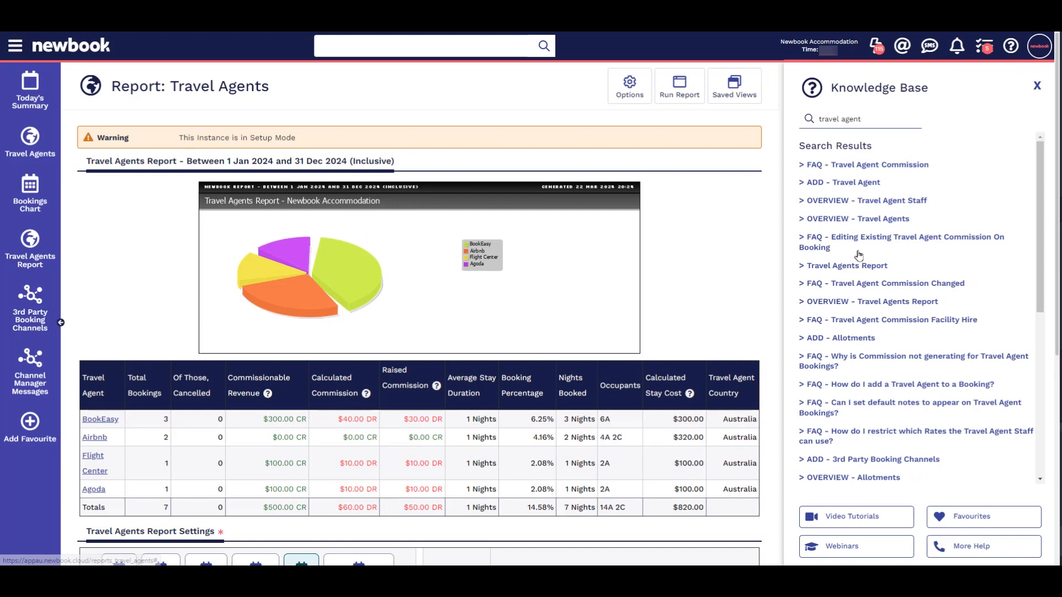
click(860, 182)
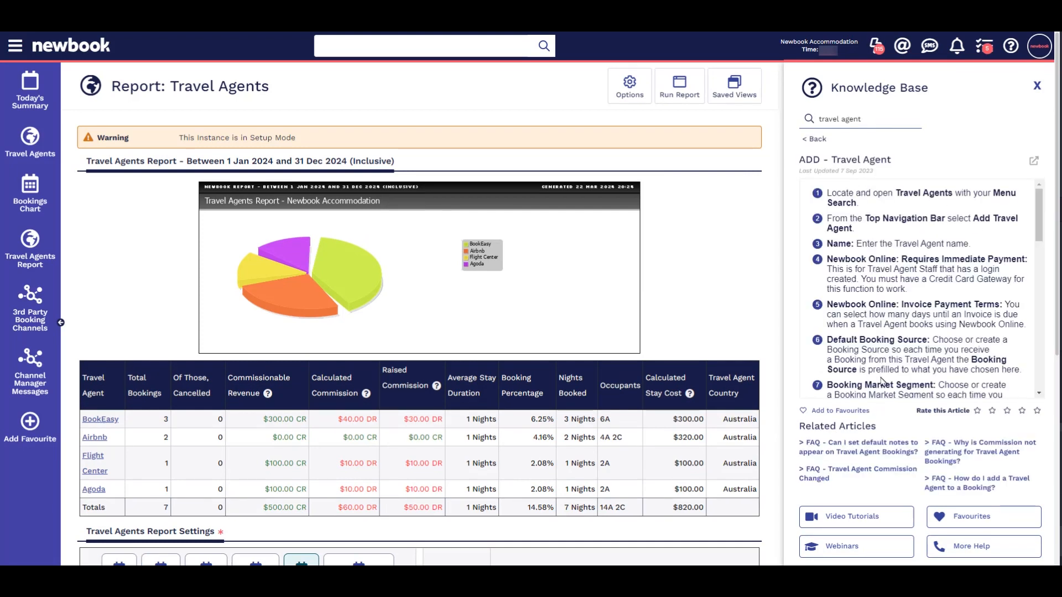